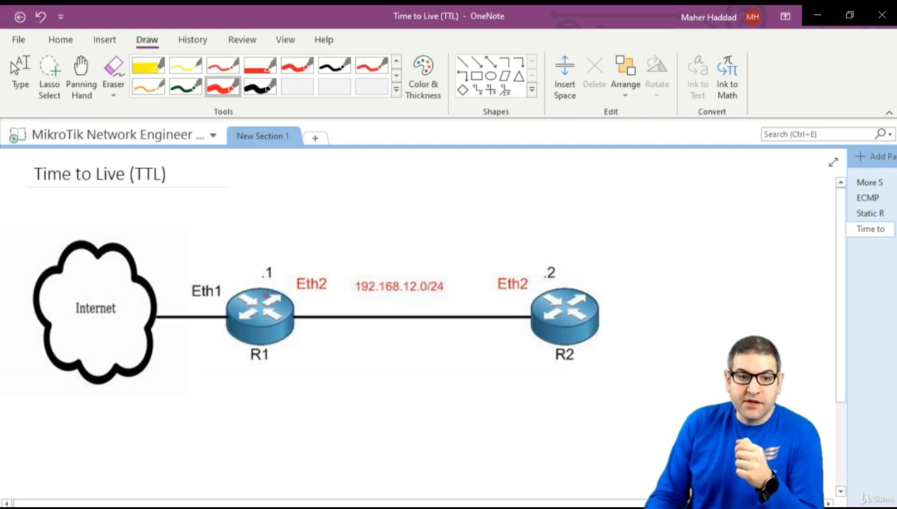
Step: Ink a red check above R2, the note 64 - 1, and an R1-to-R2 arc with a trailing curve
{"action": "left_click_drag", "start_coordinate": [604, 257], "coordinate": [620, 271]}
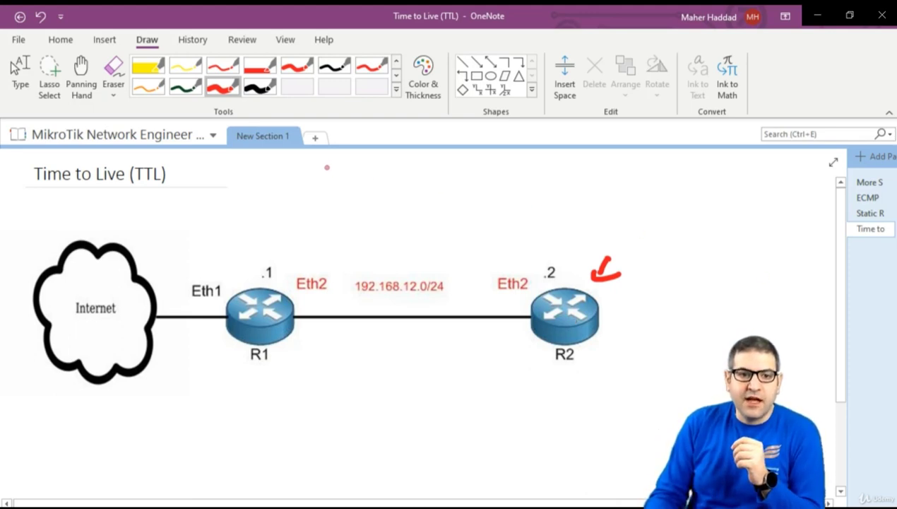
{"action": "mouse_move", "coordinate": [327, 168]}
{"action": "left_mouse_down"}
{"action": "mouse_move", "coordinate": [305, 189]}
{"action": "mouse_move", "coordinate": [312, 180]}
{"action": "mouse_move", "coordinate": [371, 185]}
{"action": "mouse_move", "coordinate": [368, 192]}
{"action": "left_mouse_up"}
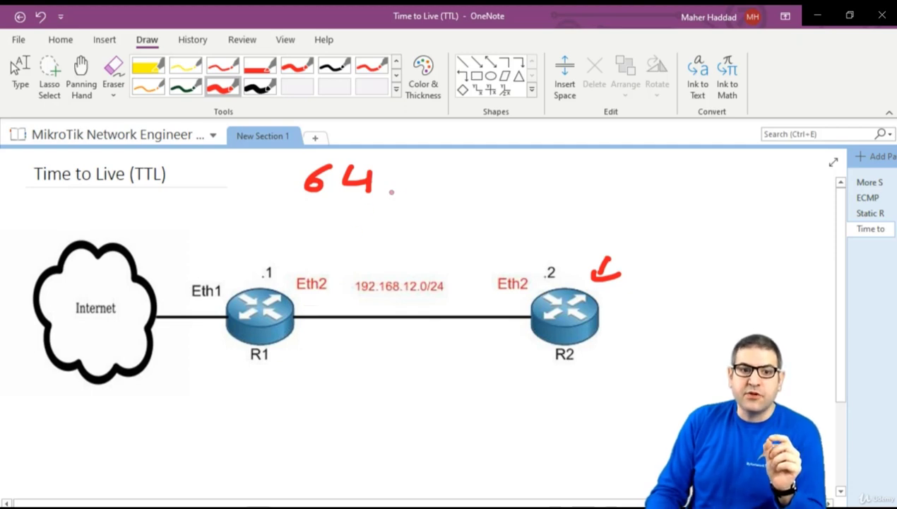
{"action": "left_click_drag", "start_coordinate": [386, 183], "coordinate": [422, 185]}
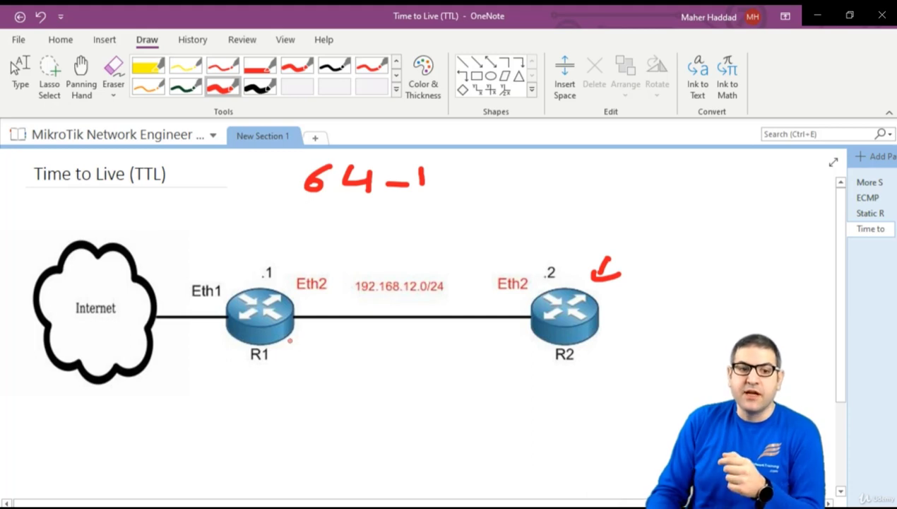
{"action": "mouse_move", "coordinate": [280, 337]}
{"action": "left_mouse_down"}
{"action": "mouse_move", "coordinate": [299, 358]}
{"action": "mouse_move", "coordinate": [368, 371]}
{"action": "mouse_move", "coordinate": [537, 326]}
{"action": "mouse_move", "coordinate": [525, 342]}
{"action": "left_mouse_up"}
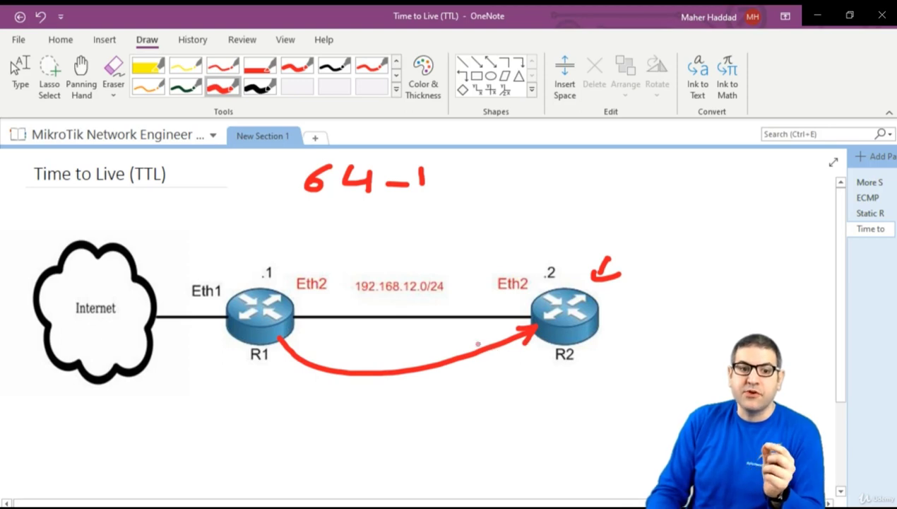
{"action": "mouse_move", "coordinate": [601, 326]}
{"action": "left_mouse_down"}
{"action": "mouse_move", "coordinate": [605, 337]}
{"action": "mouse_move", "coordinate": [651, 349]}
{"action": "mouse_move", "coordinate": [711, 326]}
{"action": "left_mouse_up"}
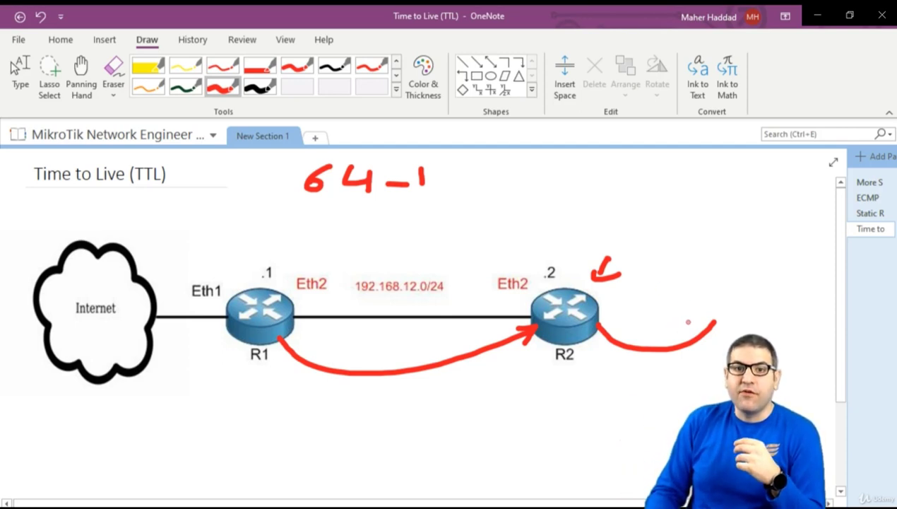
Step: Undo the earlier ink: the curve, the arc, the 64 - 1 note and the check mark
{"action": "key", "text": "ctrl+z"}
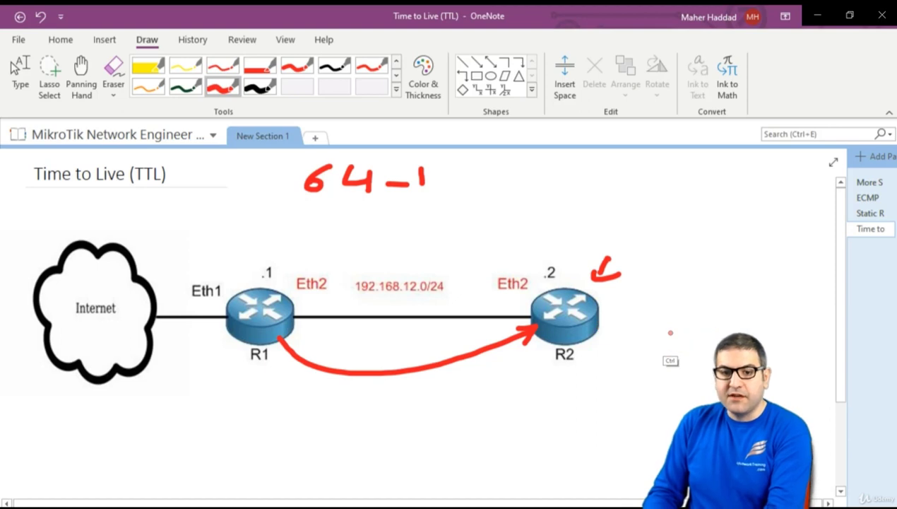
{"action": "key", "text": "ctrl+z"}
{"action": "key", "text": "ctrl+z"}
{"action": "key", "text": "ctrl+z"}
{"action": "key", "text": "ctrl+z"}
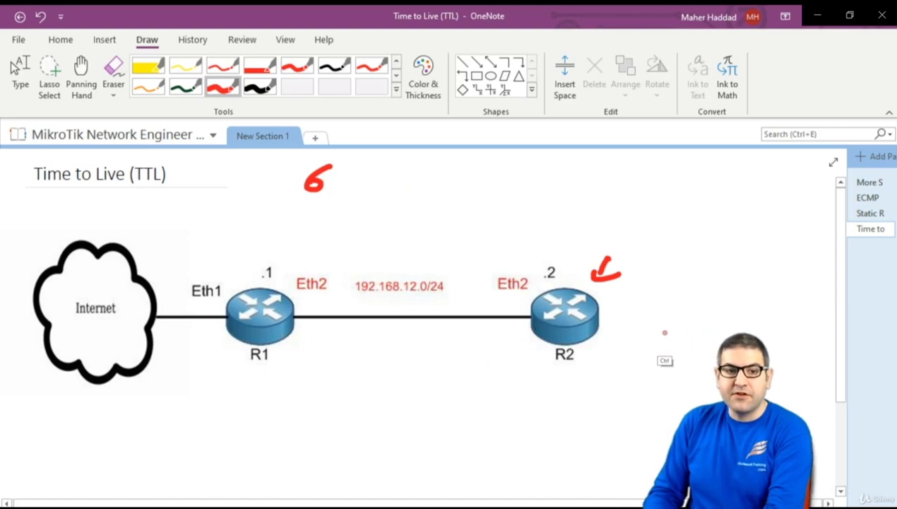
{"action": "key", "text": "ctrl+z"}
{"action": "key", "text": "ctrl+z"}
{"action": "key", "text": "ctrl+z"}
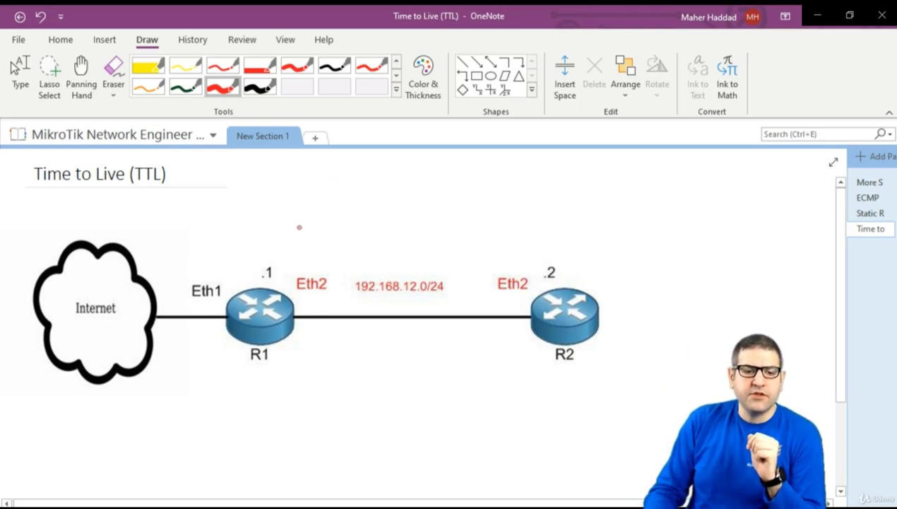
Step: Draw red arrows into R1 and R2, labels above them, an R1-to-R2 arc, and CNG above R2
{"action": "mouse_move", "coordinate": [236, 235]}
{"action": "left_mouse_down"}
{"action": "mouse_move", "coordinate": [231, 267]}
{"action": "mouse_move", "coordinate": [239, 270]}
{"action": "left_mouse_up"}
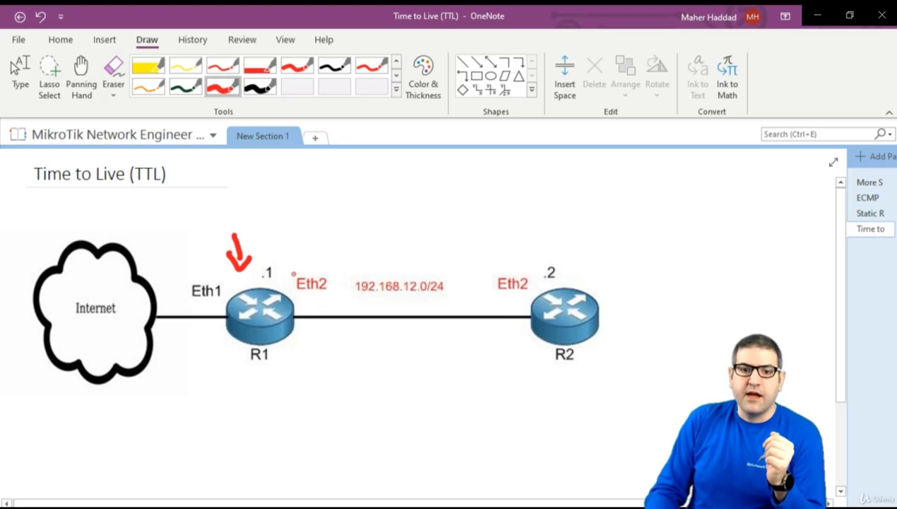
{"action": "left_click_drag", "start_coordinate": [599, 255], "coordinate": [594, 279]}
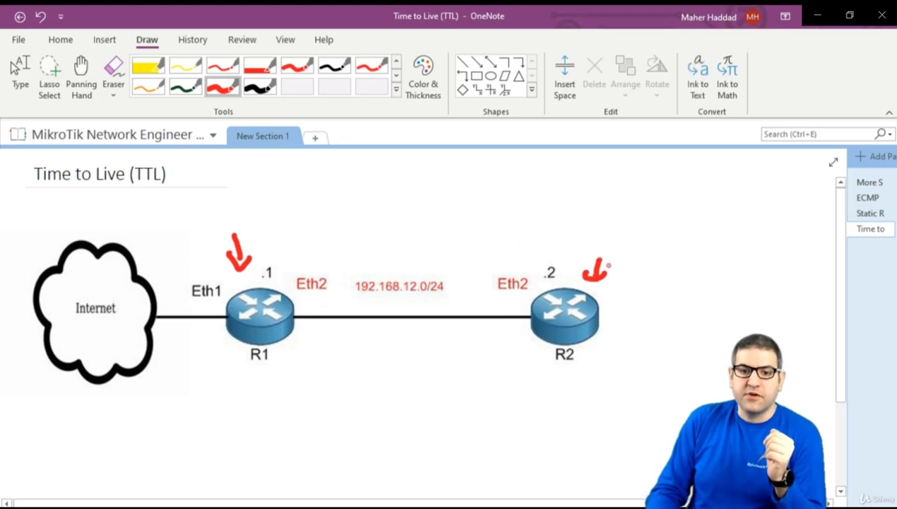
{"action": "left_click_drag", "start_coordinate": [622, 225], "coordinate": [624, 242]}
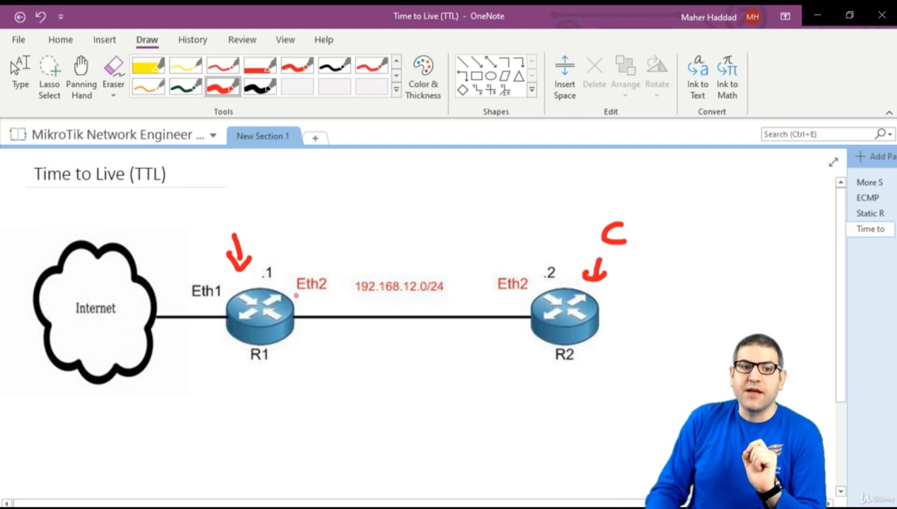
{"action": "mouse_move", "coordinate": [254, 198]}
{"action": "left_mouse_down"}
{"action": "mouse_move", "coordinate": [260, 191]}
{"action": "mouse_move", "coordinate": [255, 204]}
{"action": "mouse_move", "coordinate": [245, 200]}
{"action": "mouse_move", "coordinate": [250, 210]}
{"action": "left_mouse_up"}
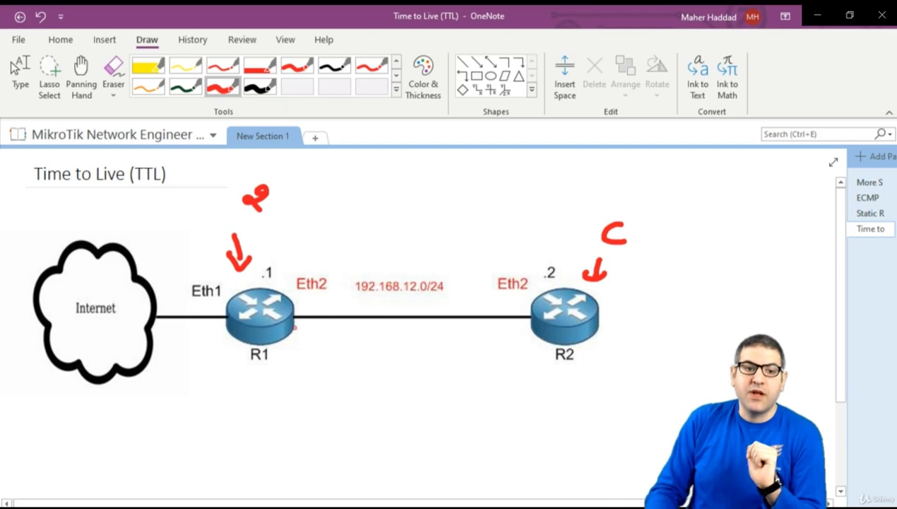
{"action": "mouse_move", "coordinate": [280, 338]}
{"action": "left_mouse_down"}
{"action": "mouse_move", "coordinate": [319, 363]}
{"action": "mouse_move", "coordinate": [385, 371]}
{"action": "mouse_move", "coordinate": [536, 329]}
{"action": "mouse_move", "coordinate": [527, 343]}
{"action": "left_mouse_up"}
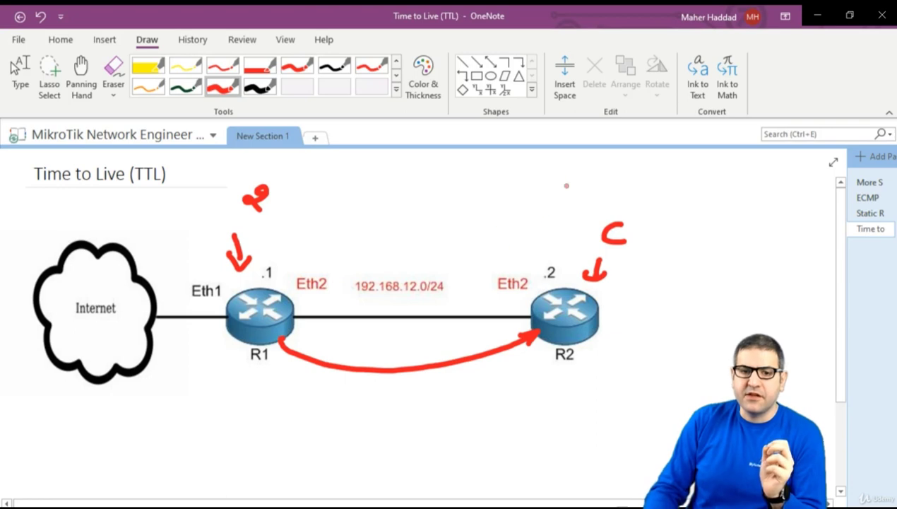
{"action": "mouse_move", "coordinate": [587, 167]}
{"action": "left_mouse_down"}
{"action": "mouse_move", "coordinate": [591, 183]}
{"action": "mouse_move", "coordinate": [621, 166]}
{"action": "mouse_move", "coordinate": [660, 185]}
{"action": "mouse_move", "coordinate": [667, 178]}
{"action": "left_mouse_up"}
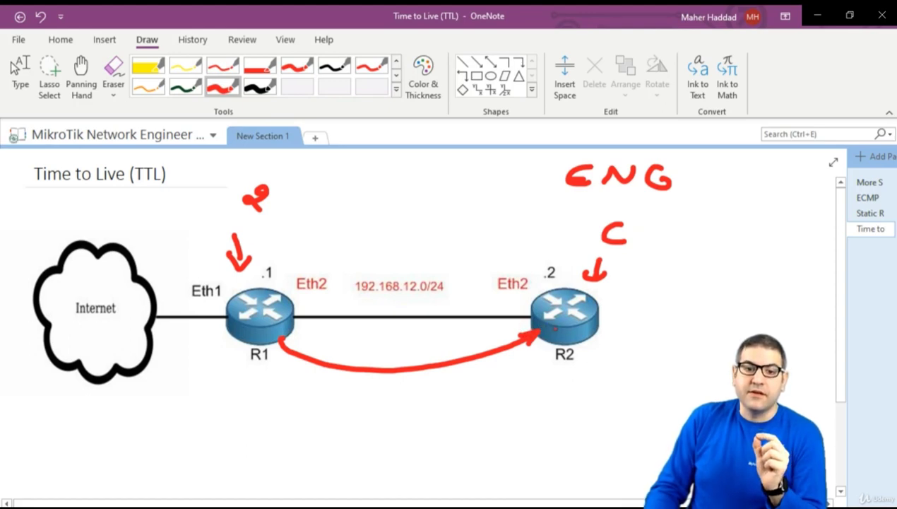
Step: Draw red rays fanning out from R2, an up-arrow beneath R2, and underline the mark above R1
{"action": "left_click_drag", "start_coordinate": [599, 302], "coordinate": [641, 289]}
{"action": "mouse_move", "coordinate": [601, 316]}
{"action": "left_mouse_down"}
{"action": "mouse_move", "coordinate": [645, 309]}
{"action": "mouse_move", "coordinate": [631, 340]}
{"action": "left_mouse_up"}
{"action": "left_click_drag", "start_coordinate": [585, 346], "coordinate": [609, 366]}
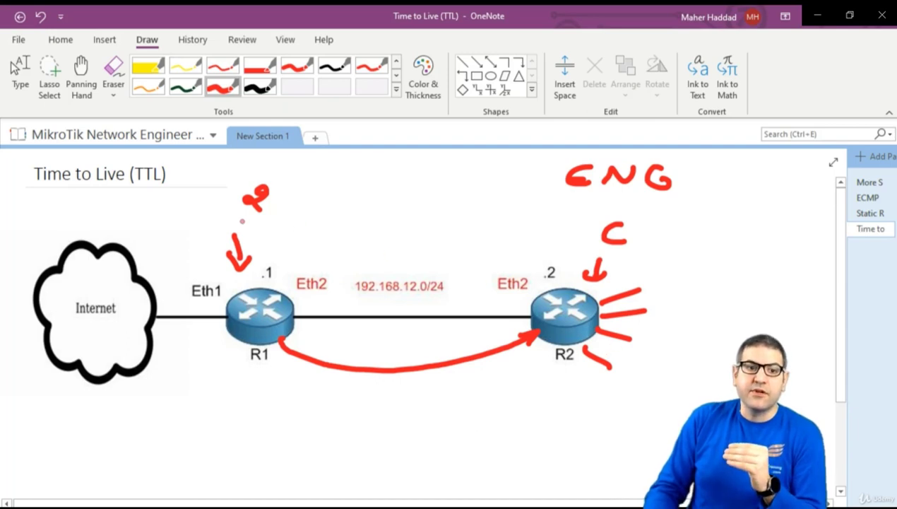
{"action": "left_click_drag", "start_coordinate": [227, 213], "coordinate": [263, 217]}
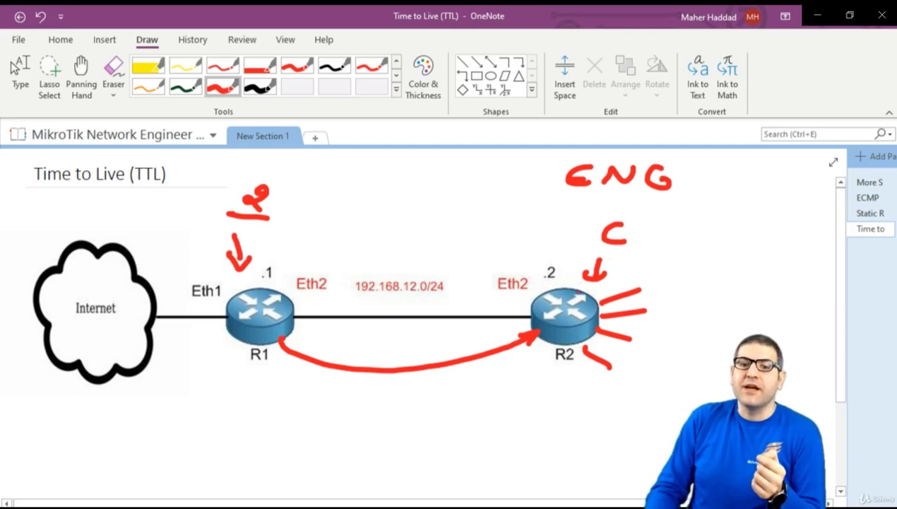
{"action": "mouse_move", "coordinate": [555, 368]}
{"action": "left_mouse_down"}
{"action": "mouse_move", "coordinate": [556, 394]}
{"action": "mouse_move", "coordinate": [570, 378]}
{"action": "left_mouse_up"}
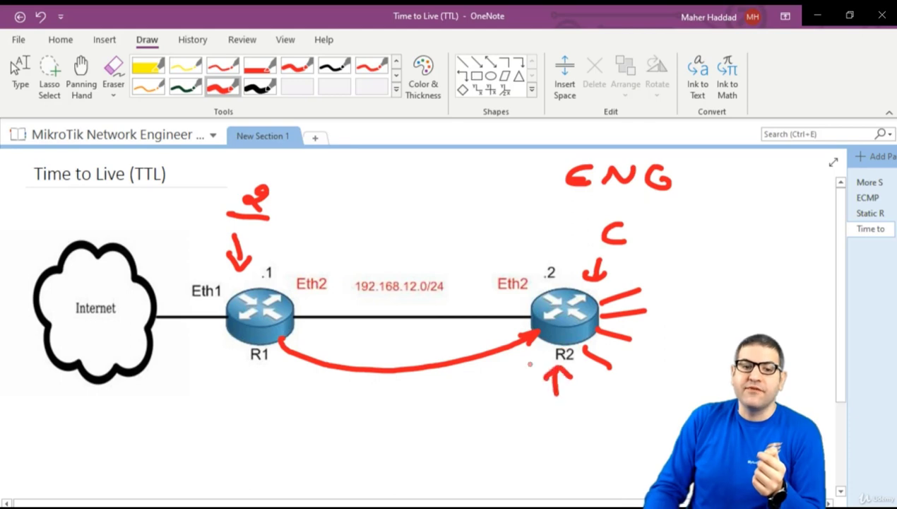
{"action": "left_click_drag", "start_coordinate": [215, 217], "coordinate": [286, 222]}
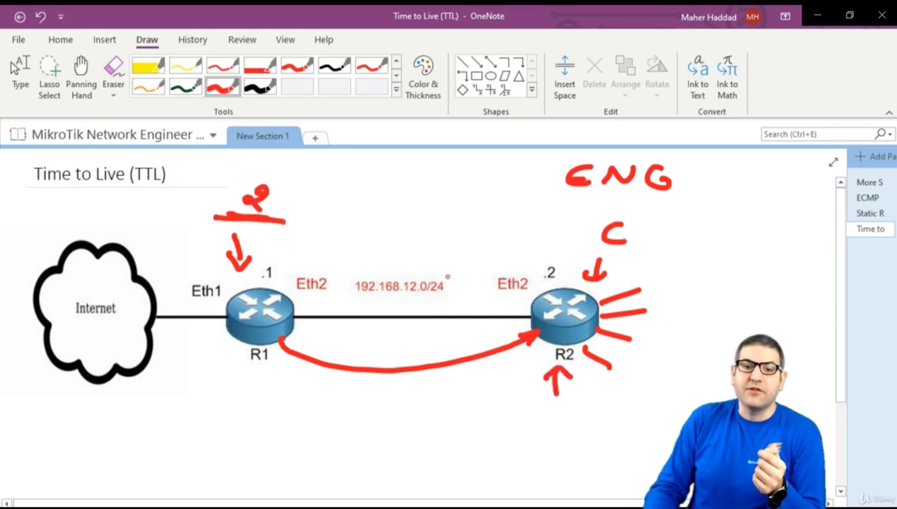
Step: Draw a short red vertical stroke above R2's .2 label
{"action": "left_click_drag", "start_coordinate": [549, 238], "coordinate": [549, 260]}
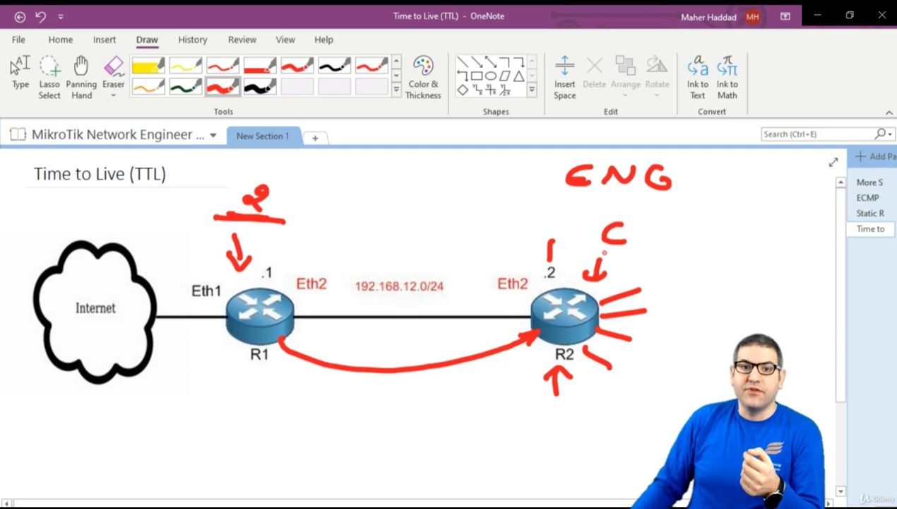
Step: Write a red 2 above R1 in place of the undone arrowhead
{"action": "key", "text": "Escape"}
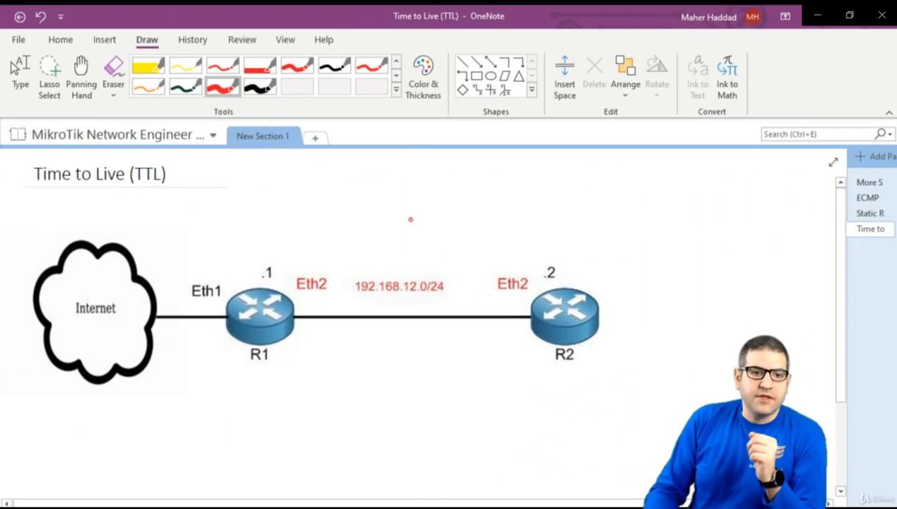
{"action": "mouse_move", "coordinate": [228, 255]}
{"action": "left_mouse_down"}
{"action": "mouse_move", "coordinate": [242, 277]}
{"action": "mouse_move", "coordinate": [249, 270]}
{"action": "left_mouse_up"}
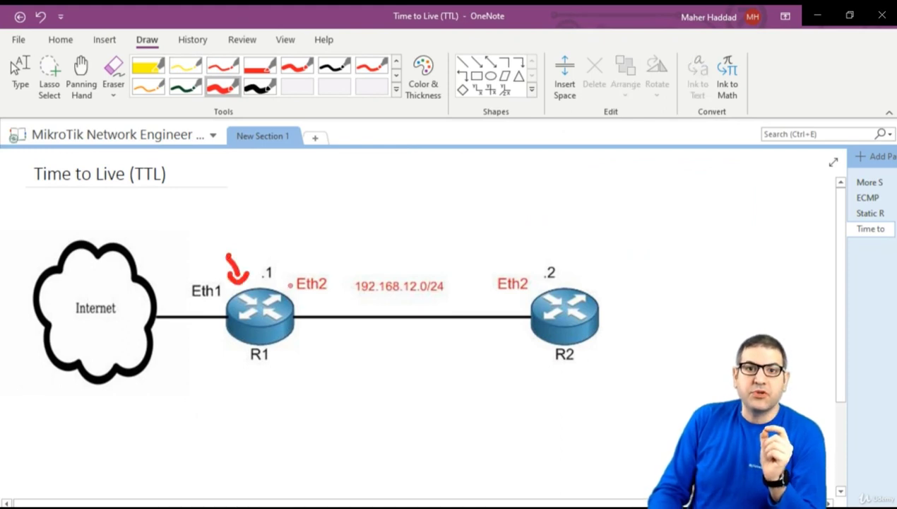
{"action": "key", "text": "ctrl+z"}
{"action": "mouse_move", "coordinate": [240, 200]}
{"action": "left_mouse_down"}
{"action": "mouse_move", "coordinate": [261, 203]}
{"action": "mouse_move", "coordinate": [255, 217]}
{"action": "mouse_move", "coordinate": [272, 223]}
{"action": "left_mouse_up"}
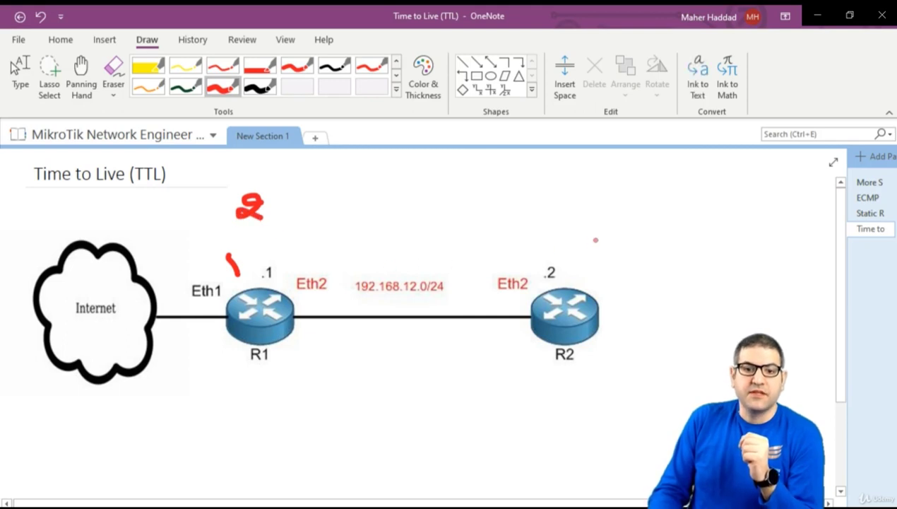
Step: Draw an arrow into R2 crossed out with an X, plus a short stroke above R1
{"action": "mouse_move", "coordinate": [591, 238]}
{"action": "left_mouse_down"}
{"action": "mouse_move", "coordinate": [589, 263]}
{"action": "mouse_move", "coordinate": [611, 246]}
{"action": "left_mouse_up"}
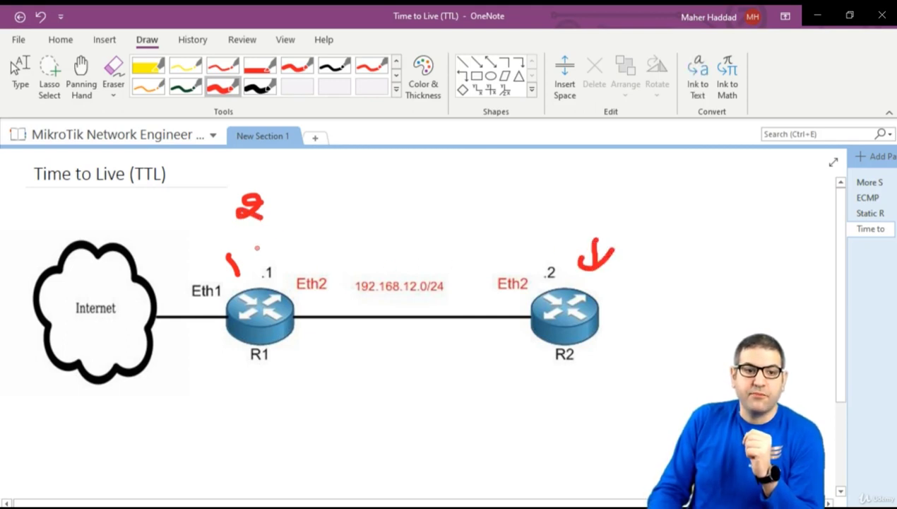
{"action": "left_click_drag", "start_coordinate": [258, 238], "coordinate": [256, 255]}
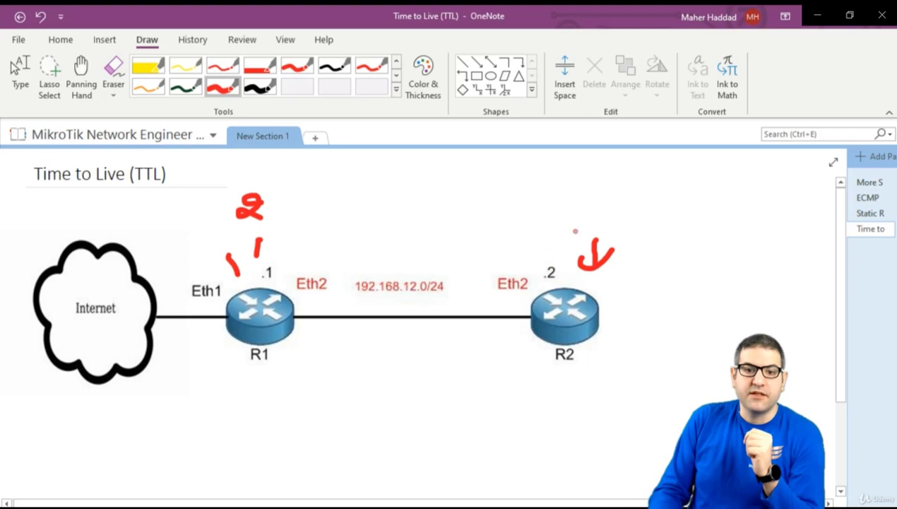
{"action": "mouse_move", "coordinate": [584, 200]}
{"action": "left_mouse_down"}
{"action": "mouse_move", "coordinate": [567, 231]}
{"action": "mouse_move", "coordinate": [598, 226]}
{"action": "left_mouse_up"}
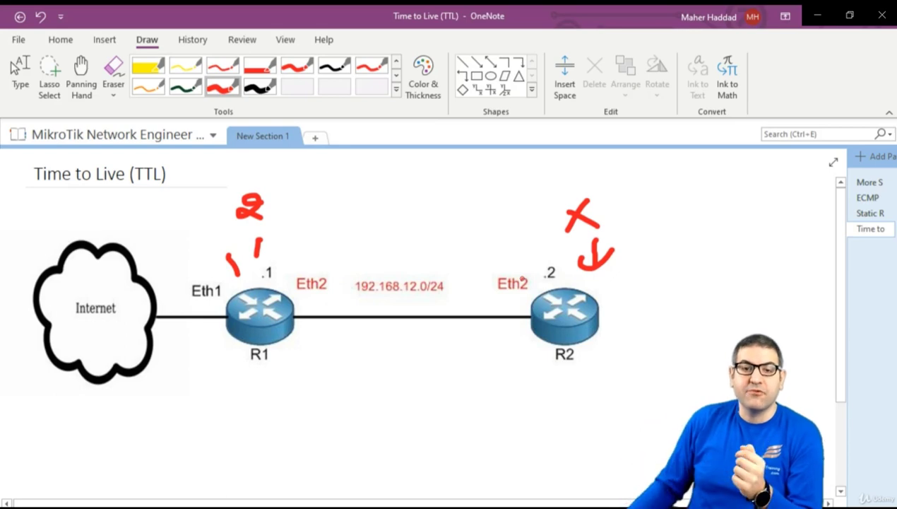
{"action": "key", "text": "Escape"}
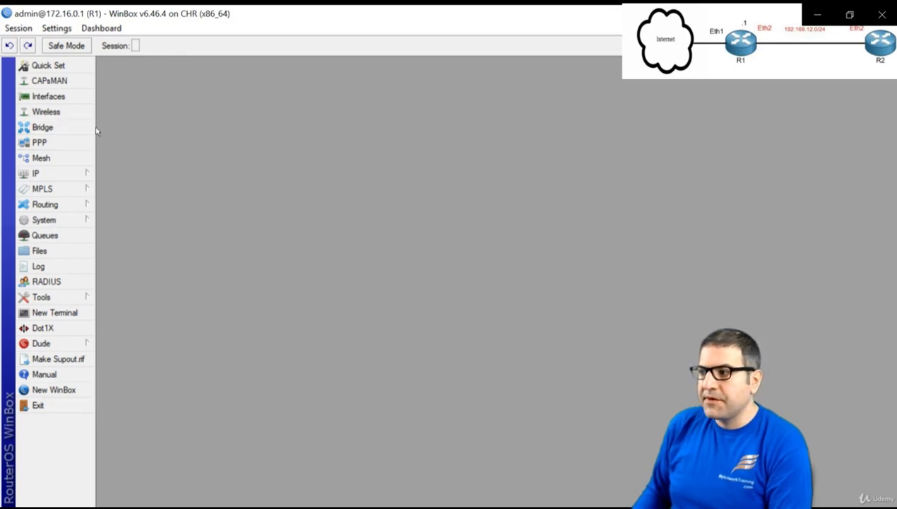
Step: Create a DHCP client on ether1 so R1 is bound to 10.0.0.61/24
{"action": "left_click", "coordinate": [86, 177]}
{"action": "left_click", "coordinate": [138, 194]}
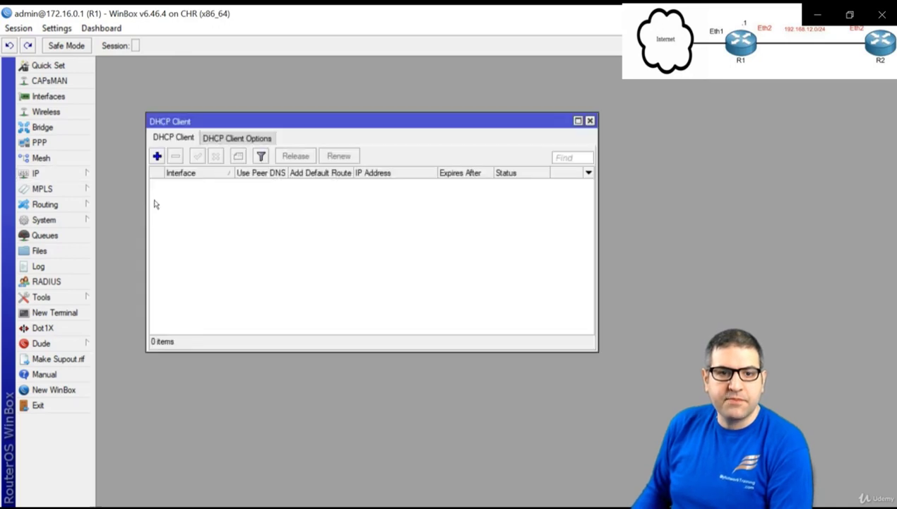
{"action": "left_click", "coordinate": [157, 156]}
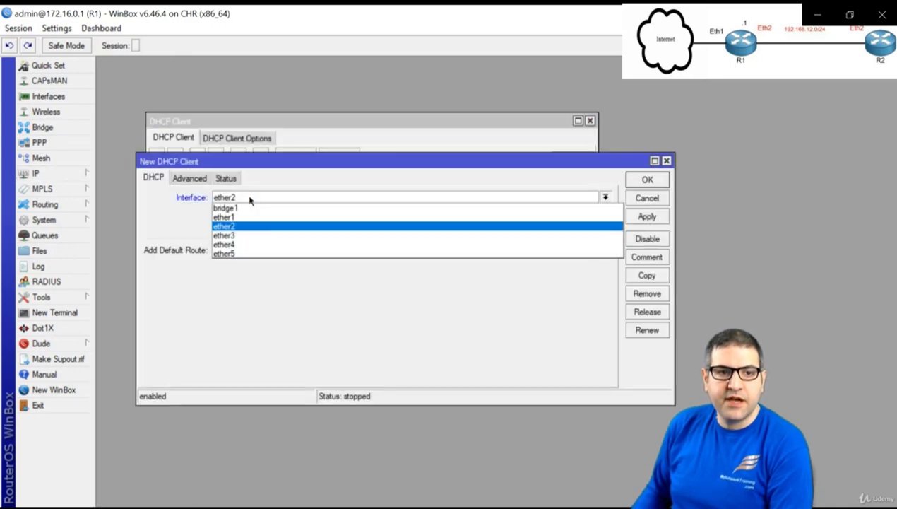
{"action": "left_click", "coordinate": [249, 200]}
{"action": "left_click", "coordinate": [256, 217]}
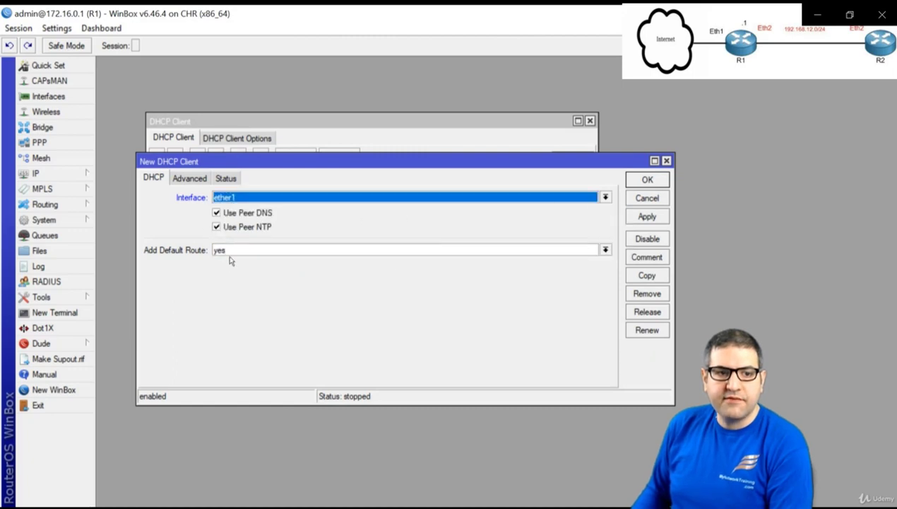
{"action": "left_click", "coordinate": [647, 181]}
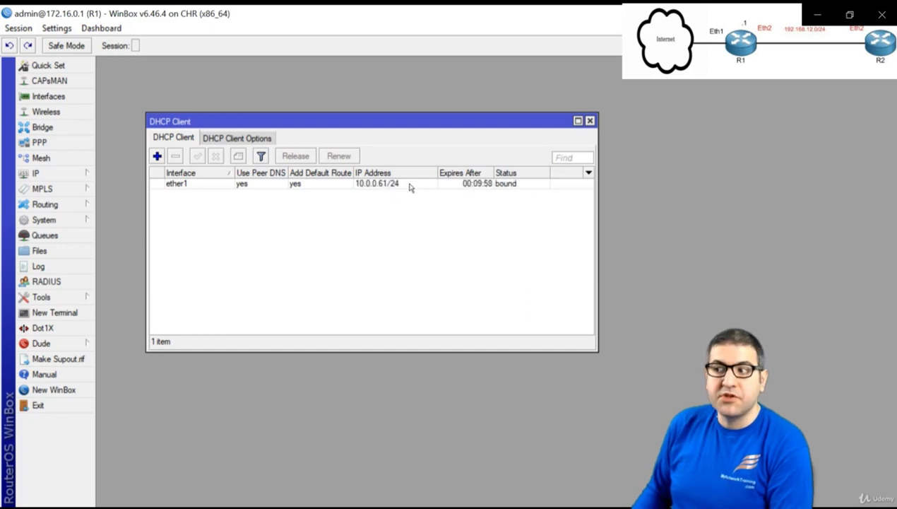
{"action": "left_click", "coordinate": [73, 312]}
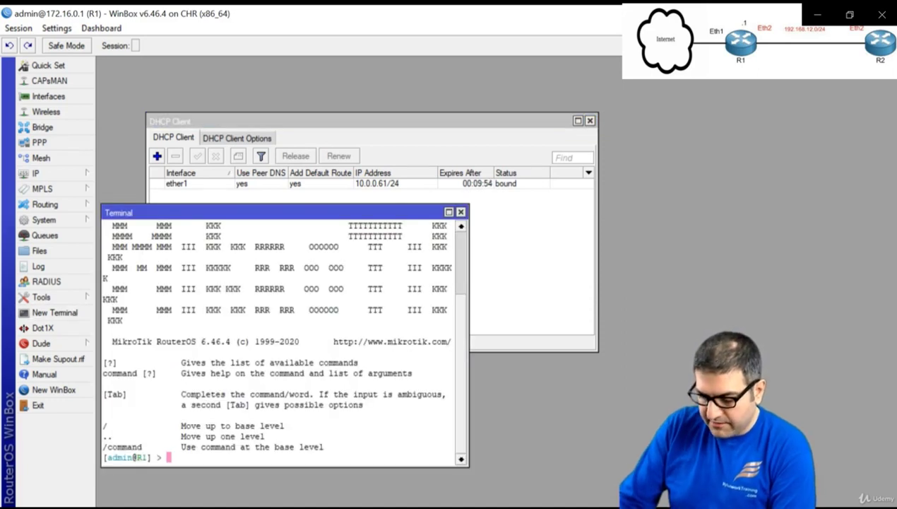
Step: Ping google.com from R1's terminal, getting replies from 172.217.17.46, then stop it
{"action": "type", "text": "ping google"}
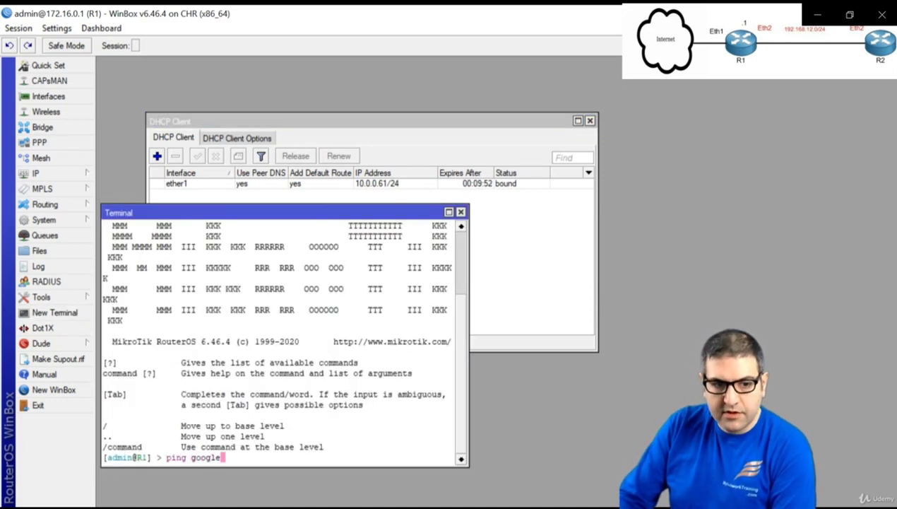
{"action": "type", "text": ".com"}
{"action": "key", "text": "Return"}
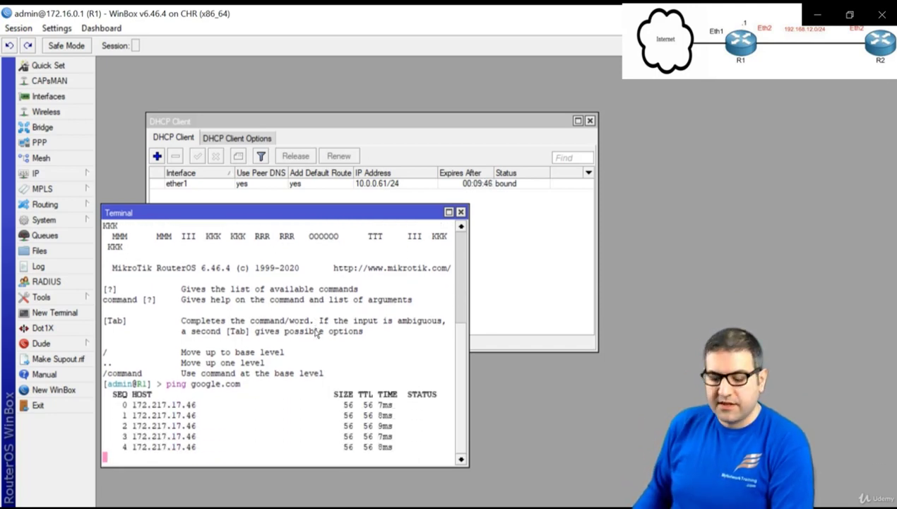
{"action": "key", "text": "ctrl+c"}
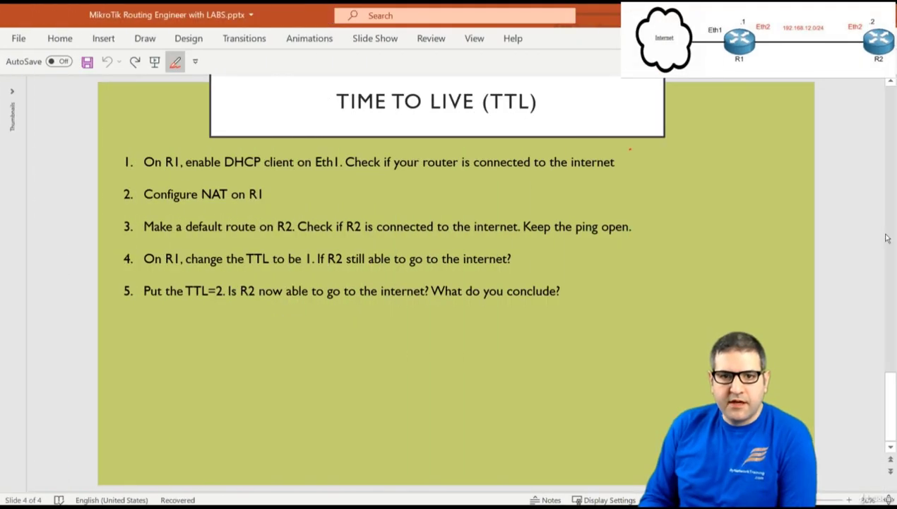
Step: Mark checklist step 1 on the TTL lab slide with a red tick
{"action": "left_click_drag", "start_coordinate": [629, 149], "coordinate": [678, 145]}
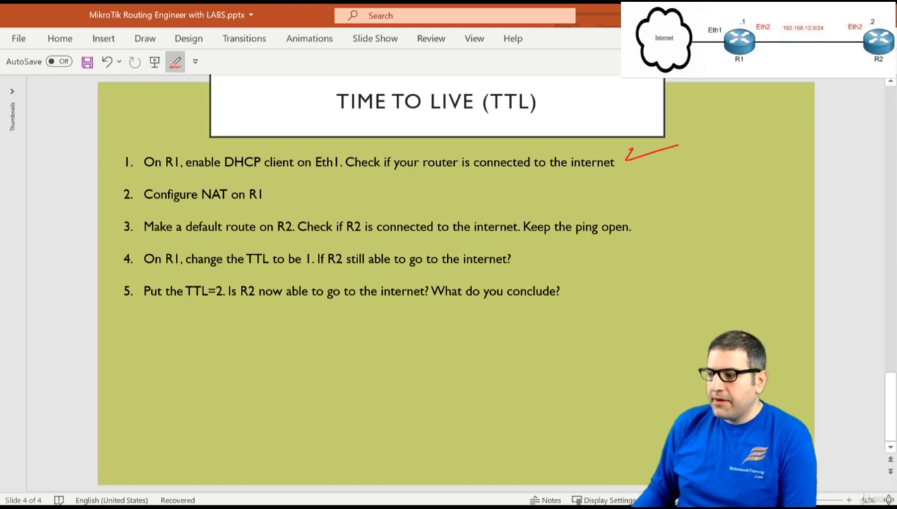
{"action": "key", "text": "alt+Tab"}
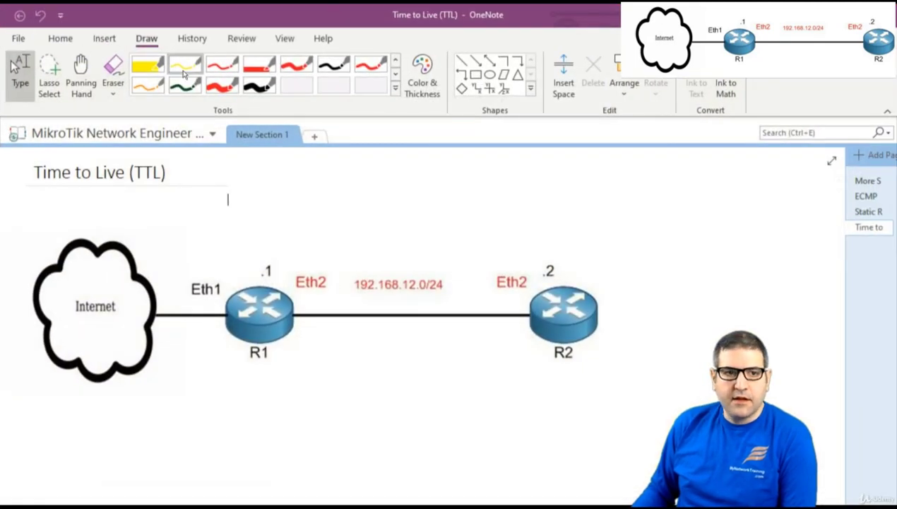
Step: Ink NAT in red above R1 with a vertical dividing line through it
{"action": "left_click", "coordinate": [223, 85]}
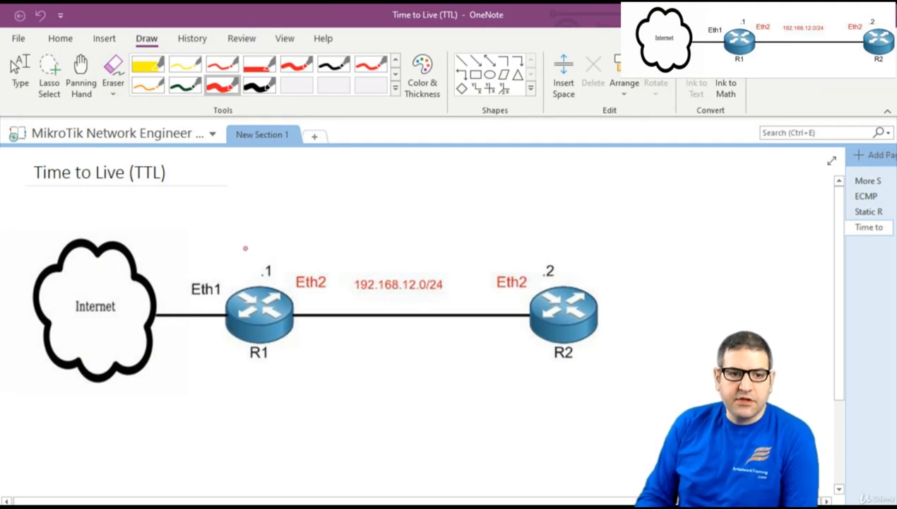
{"action": "mouse_move", "coordinate": [238, 252]}
{"action": "left_mouse_down"}
{"action": "mouse_move", "coordinate": [263, 224]}
{"action": "mouse_move", "coordinate": [319, 224]}
{"action": "left_mouse_up"}
{"action": "left_click_drag", "start_coordinate": [262, 219], "coordinate": [264, 409]}
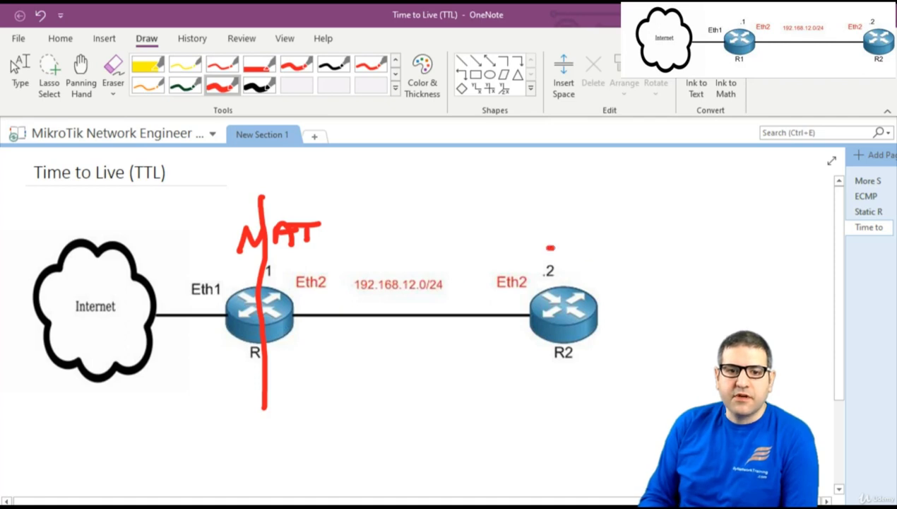
Step: Draw a leftward arrow near R2 labelled 0.0.0.0/0
{"action": "mouse_move", "coordinate": [550, 247]}
{"action": "left_mouse_down"}
{"action": "mouse_move", "coordinate": [477, 249]}
{"action": "mouse_move", "coordinate": [482, 258]}
{"action": "left_mouse_up"}
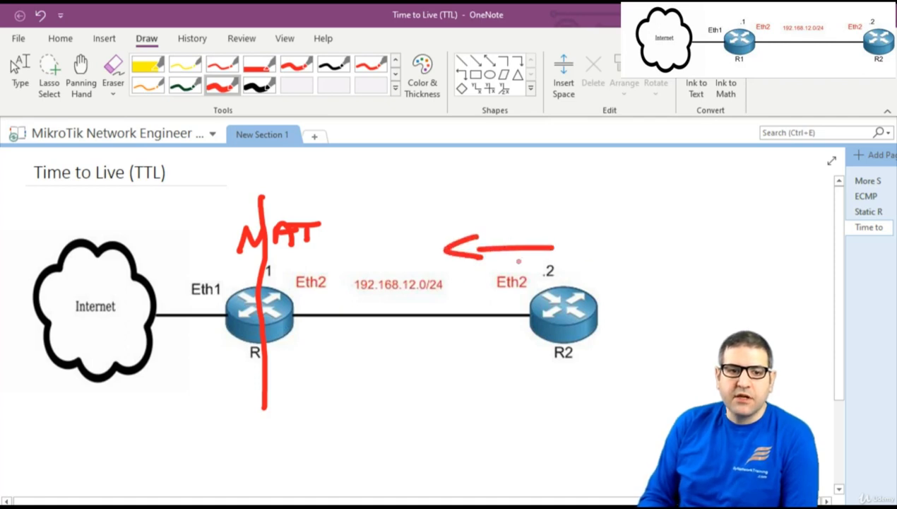
{"action": "mouse_move", "coordinate": [505, 201]}
{"action": "left_mouse_down"}
{"action": "mouse_move", "coordinate": [497, 212]}
{"action": "mouse_move", "coordinate": [504, 200]}
{"action": "left_mouse_up"}
{"action": "left_click", "coordinate": [522, 209]}
{"action": "mouse_move", "coordinate": [538, 201]}
{"action": "left_mouse_down"}
{"action": "mouse_move", "coordinate": [531, 208]}
{"action": "mouse_move", "coordinate": [538, 201]}
{"action": "mouse_move", "coordinate": [619, 211]}
{"action": "left_mouse_up"}
{"action": "left_click", "coordinate": [555, 207]}
{"action": "left_click", "coordinate": [579, 206]}
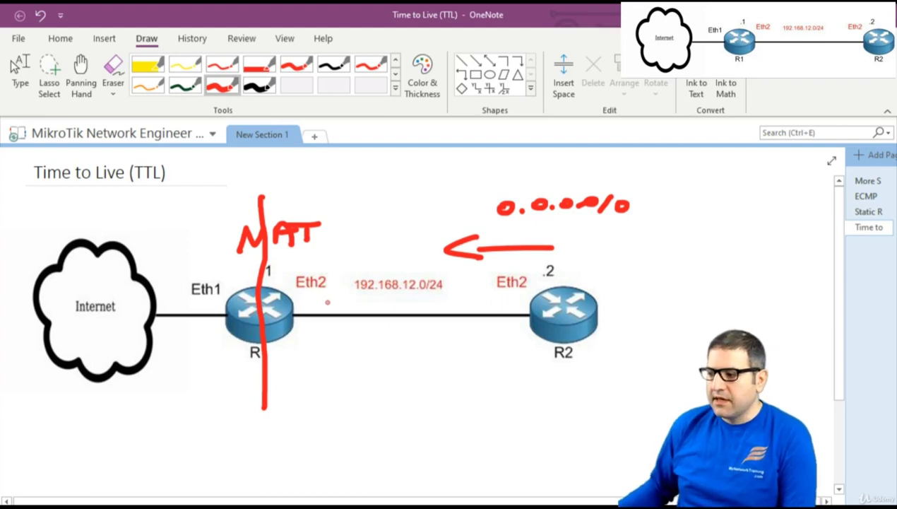
{"action": "key", "text": "Escape"}
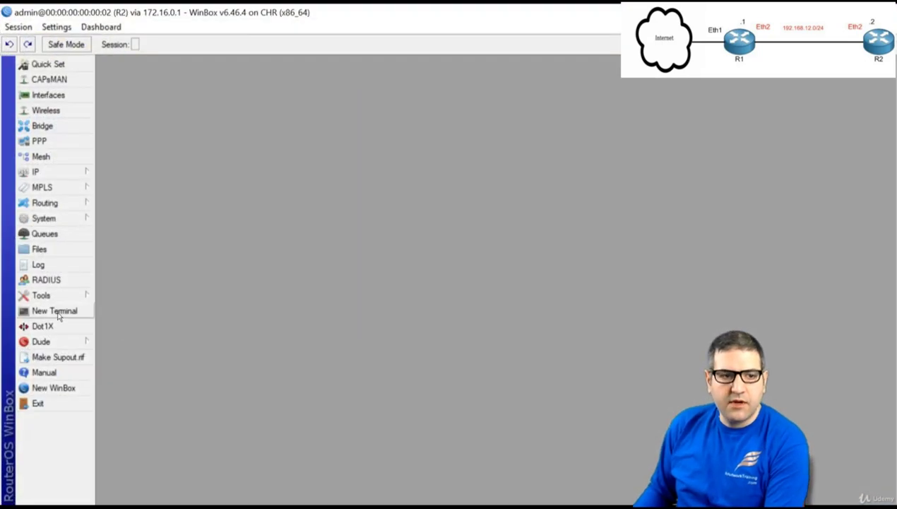
Step: Ping 8.8.8.8 from R2's terminal, showing no route and 100% packet loss
{"action": "left_click", "coordinate": [59, 314]}
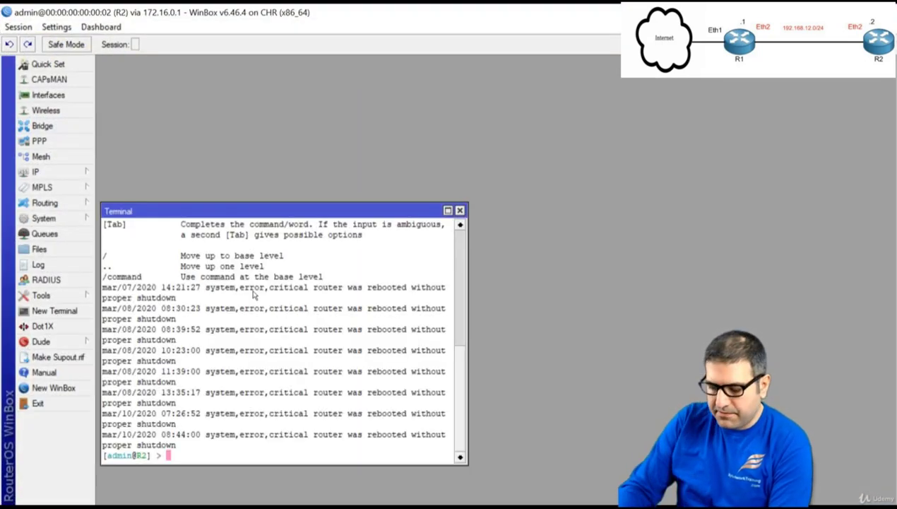
{"action": "type", "text": "ping 8.8.8.8"}
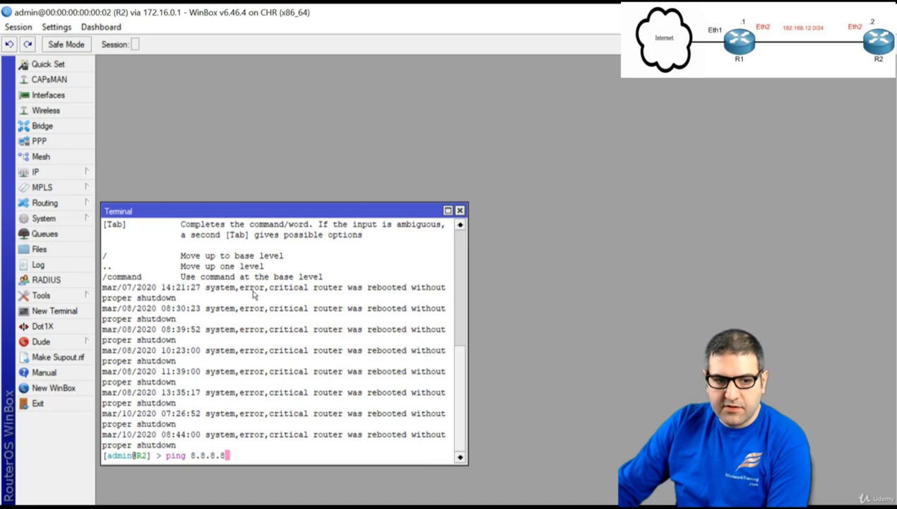
{"action": "key", "text": "Return"}
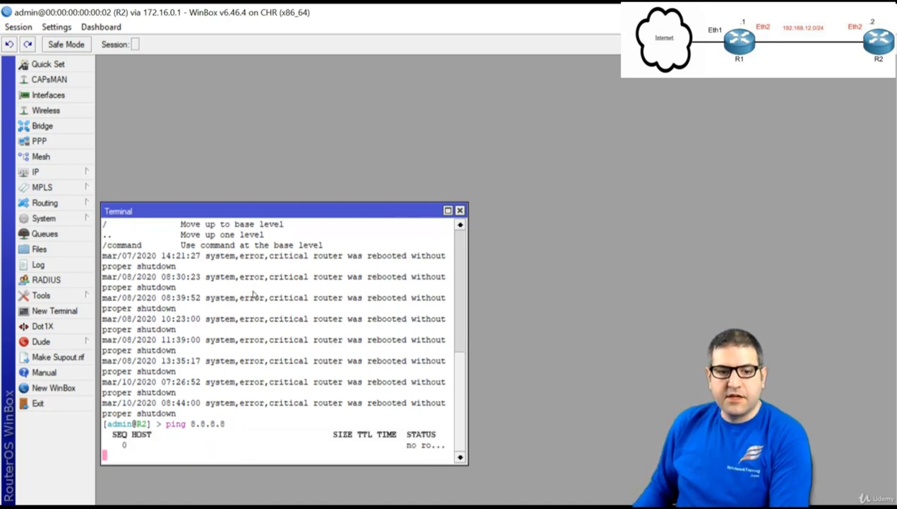
{"action": "key", "text": "ctrl+c"}
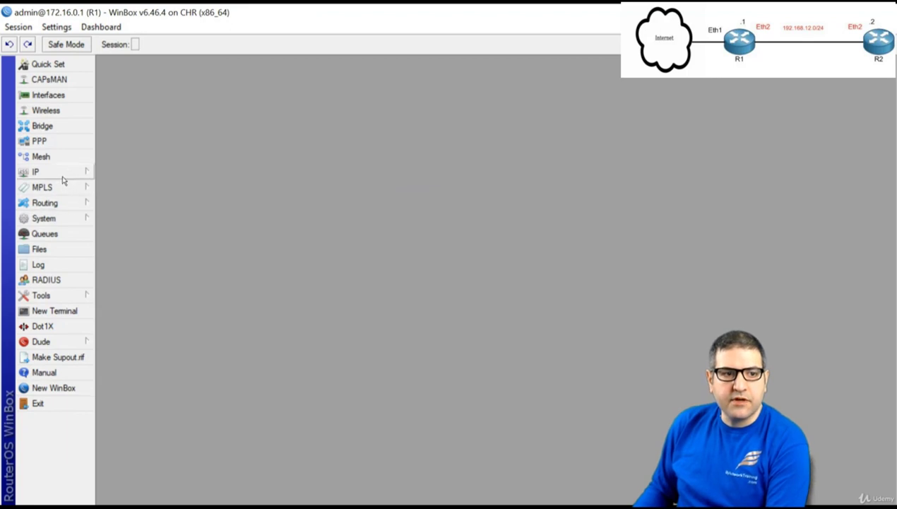
Step: Add a new NAT rule on R1 with action masquerade and save it
{"action": "left_click", "coordinate": [64, 171]}
{"action": "left_click", "coordinate": [116, 253]}
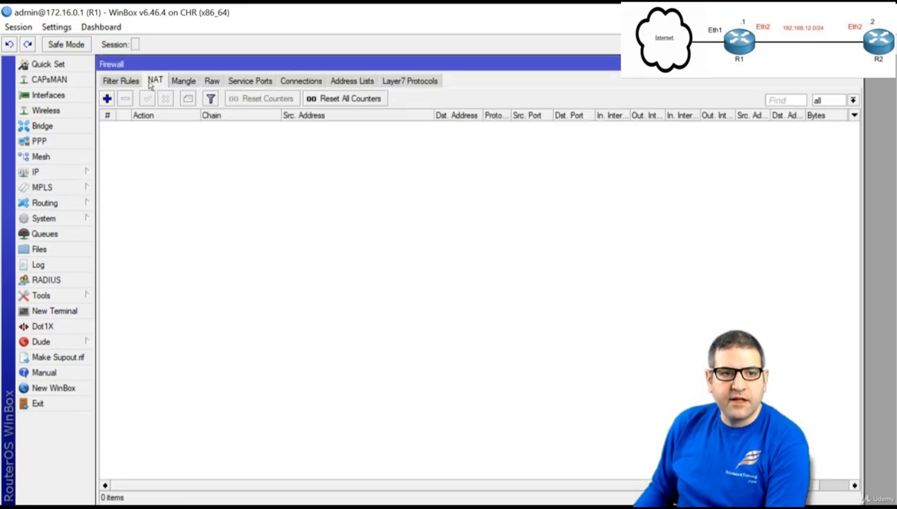
{"action": "left_click", "coordinate": [106, 98]}
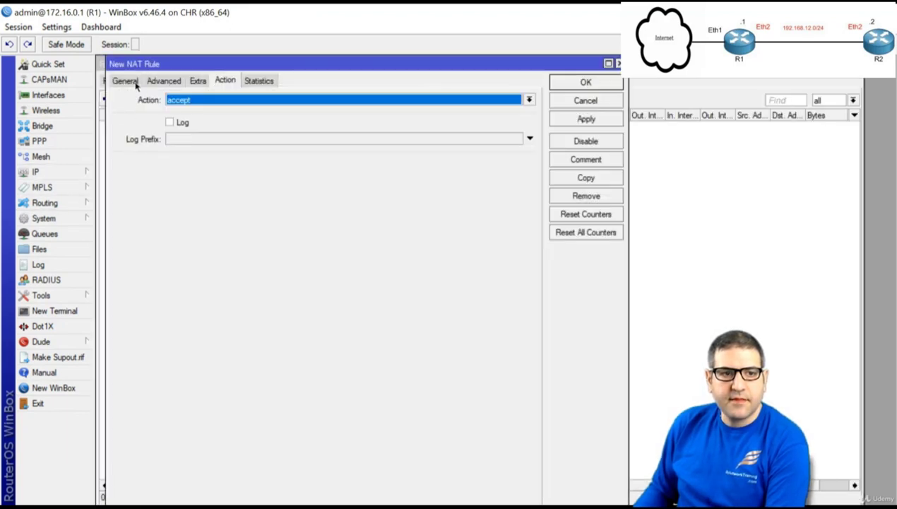
{"action": "left_click", "coordinate": [135, 82]}
{"action": "left_click", "coordinate": [225, 81]}
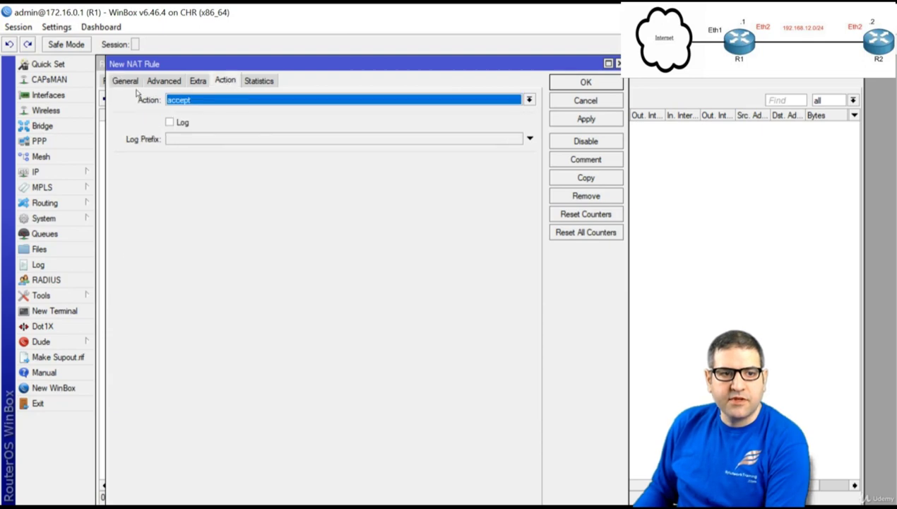
{"action": "left_click", "coordinate": [204, 101]}
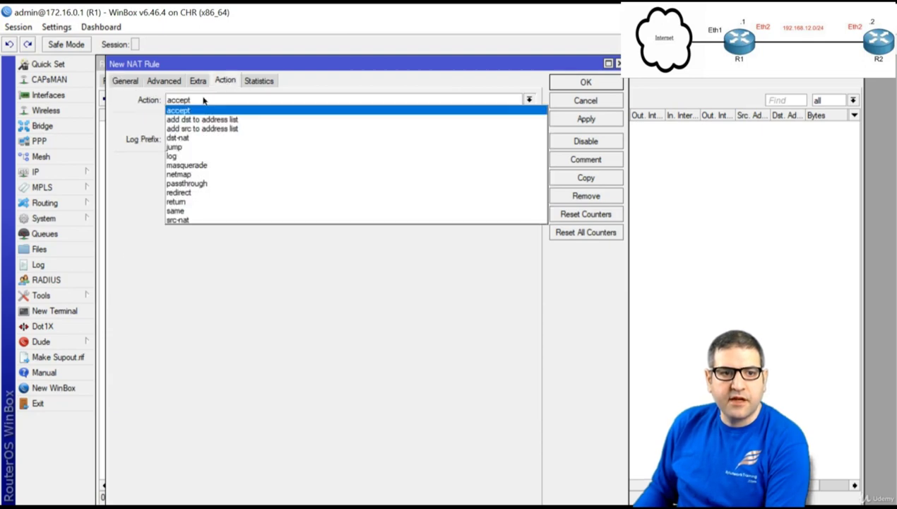
{"action": "left_click", "coordinate": [220, 170]}
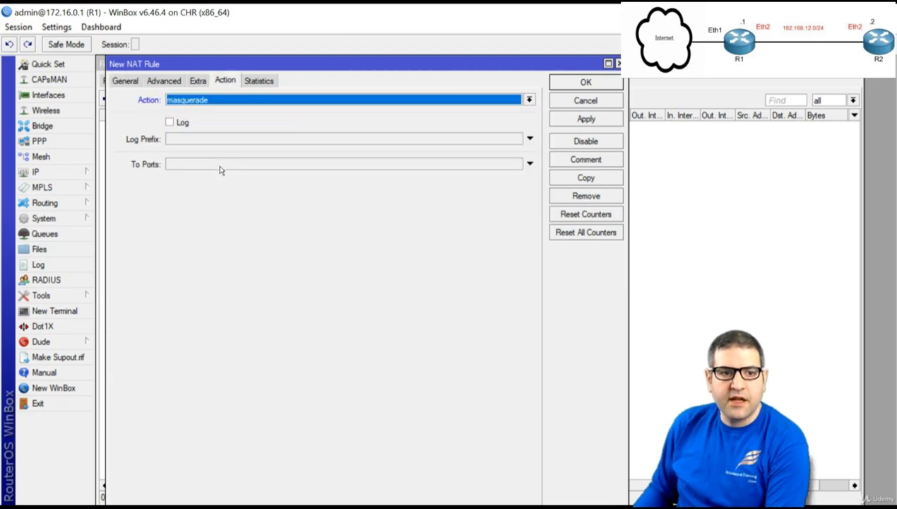
{"action": "left_click", "coordinate": [586, 83]}
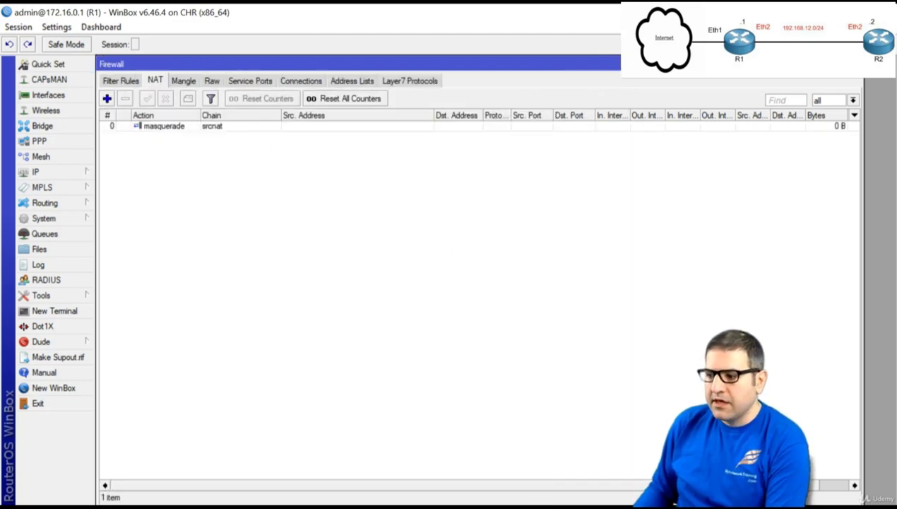
Step: Rerun ping 8.8.8.8 on R2, confirm it still fails, and stop it
{"action": "key", "text": "alt+Tab"}
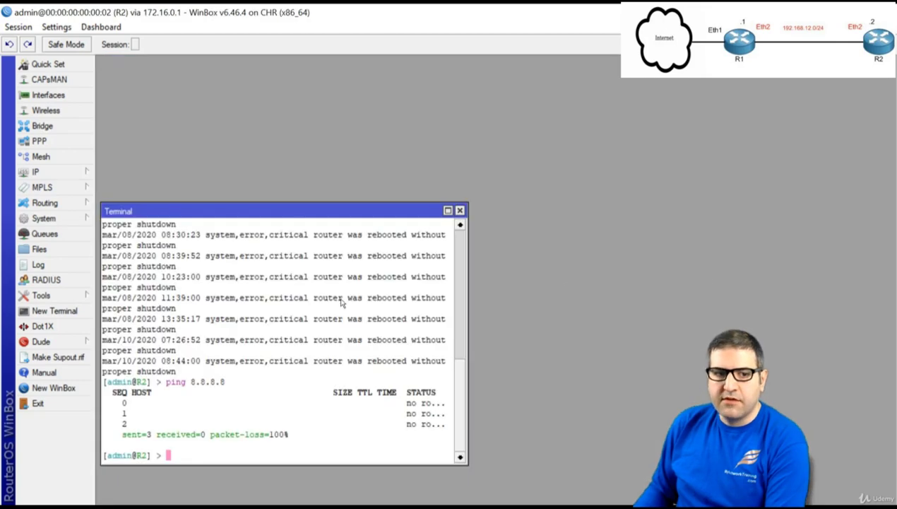
{"action": "type", "text": "ping 8.8.8.8"}
{"action": "key", "text": "Return"}
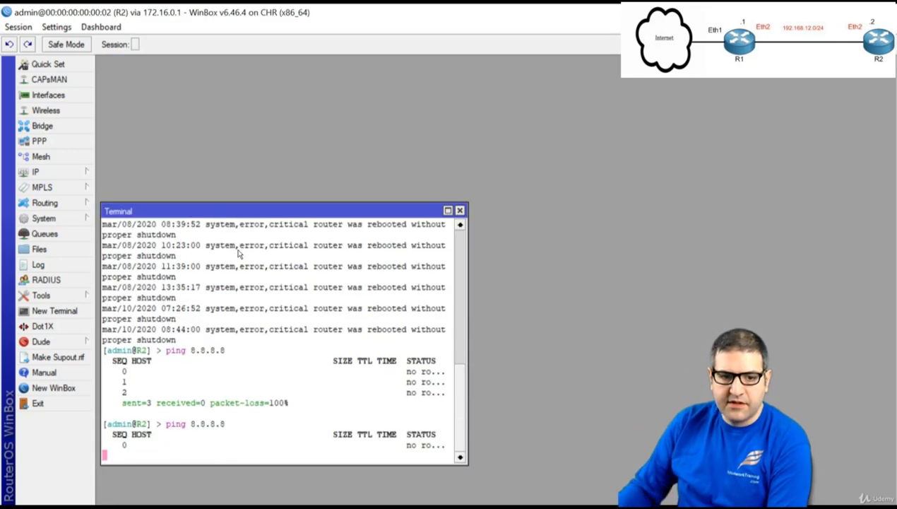
{"action": "key", "text": "ctrl+c"}
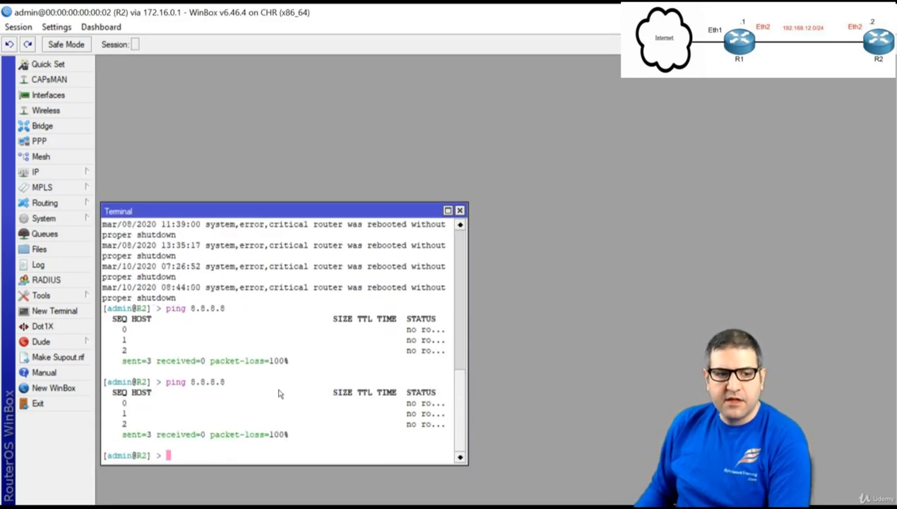
Step: Add a new route on R2 with gateway 192.168.12.1, applying and saving it
{"action": "left_click", "coordinate": [62, 175]}
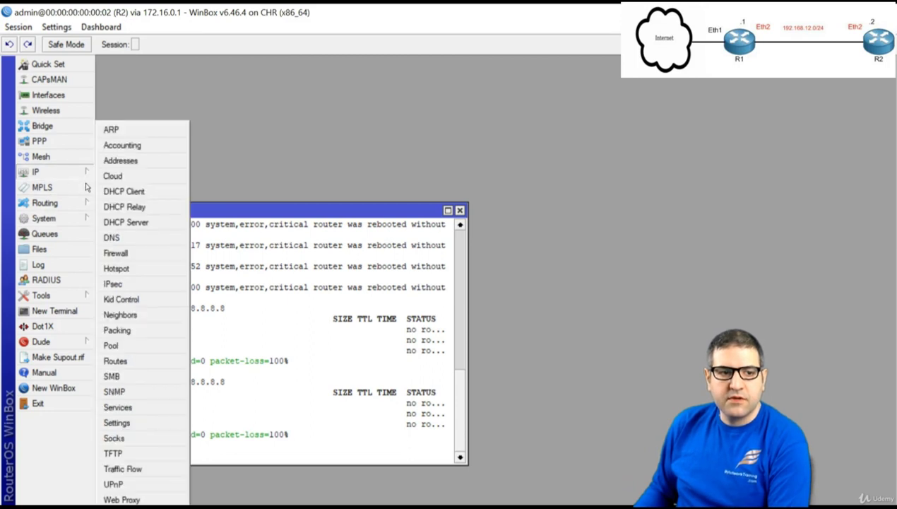
{"action": "left_click", "coordinate": [157, 361]}
{"action": "left_click", "coordinate": [106, 103]}
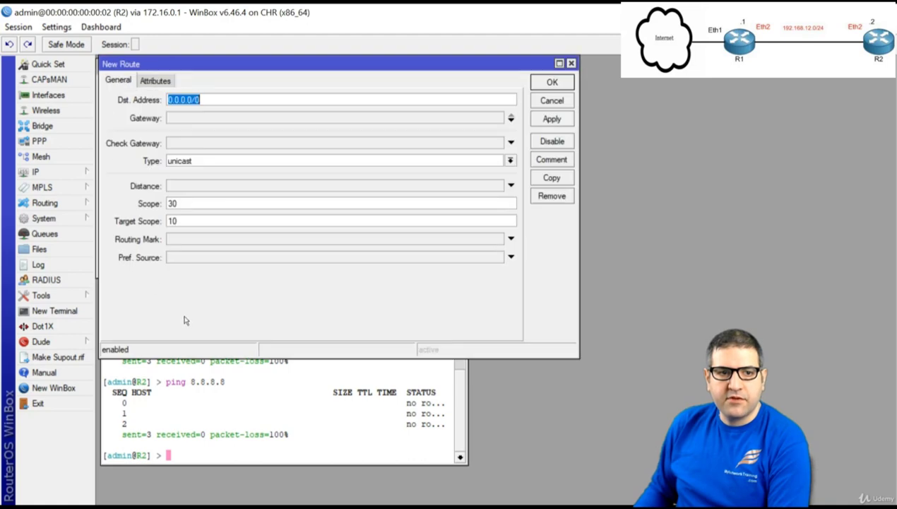
{"action": "left_click", "coordinate": [186, 120]}
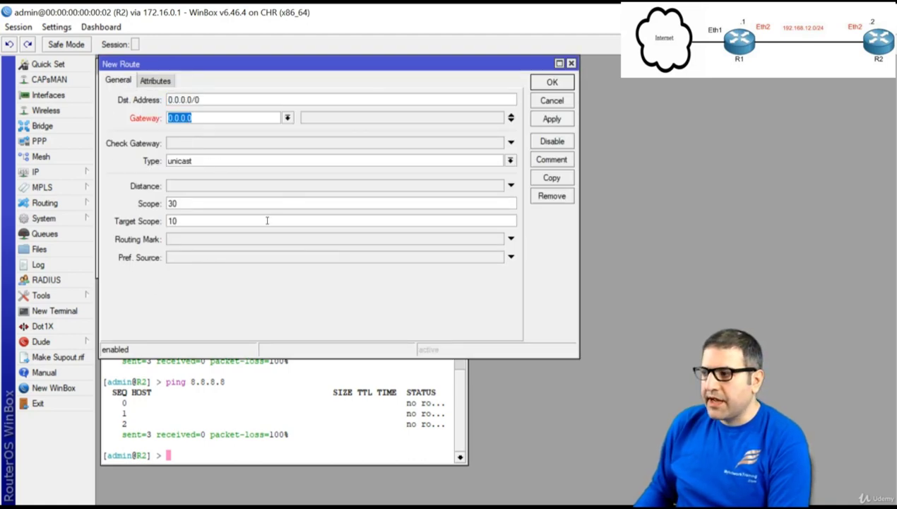
{"action": "type", "text": "192."}
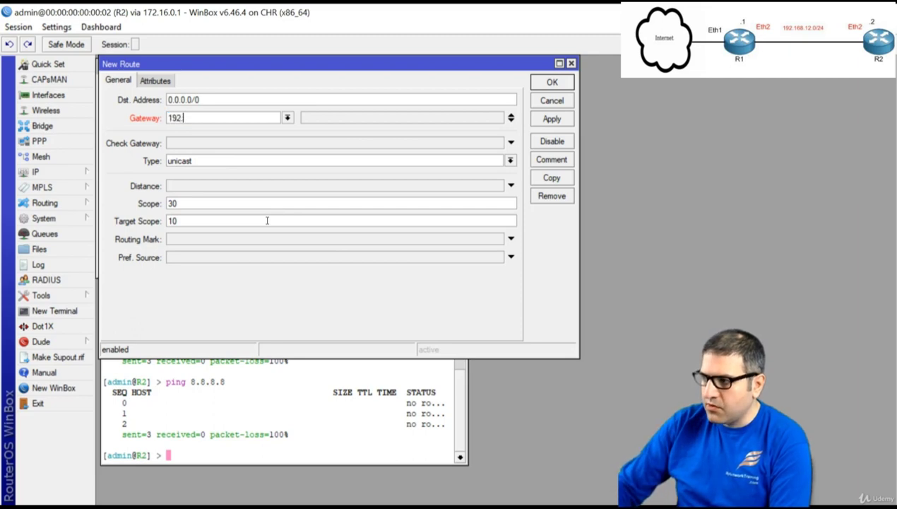
{"action": "type", "text": "168.12"}
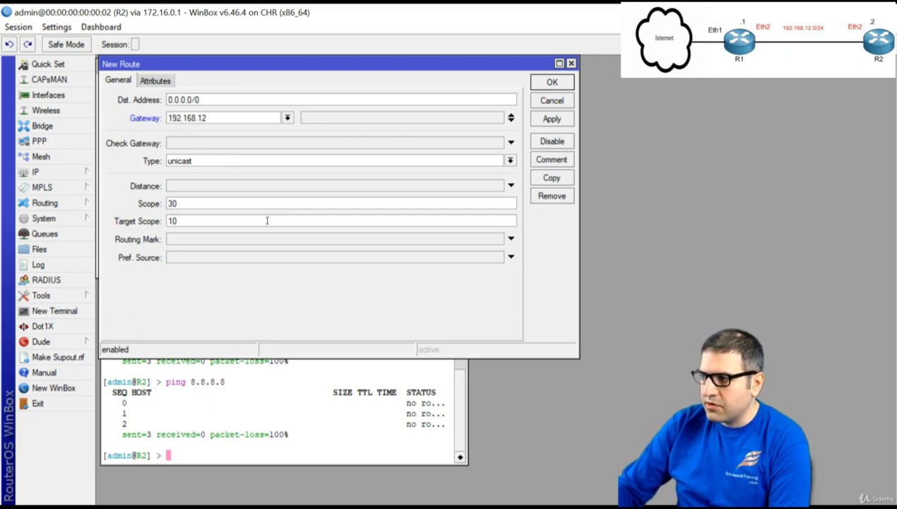
{"action": "type", "text": ".1"}
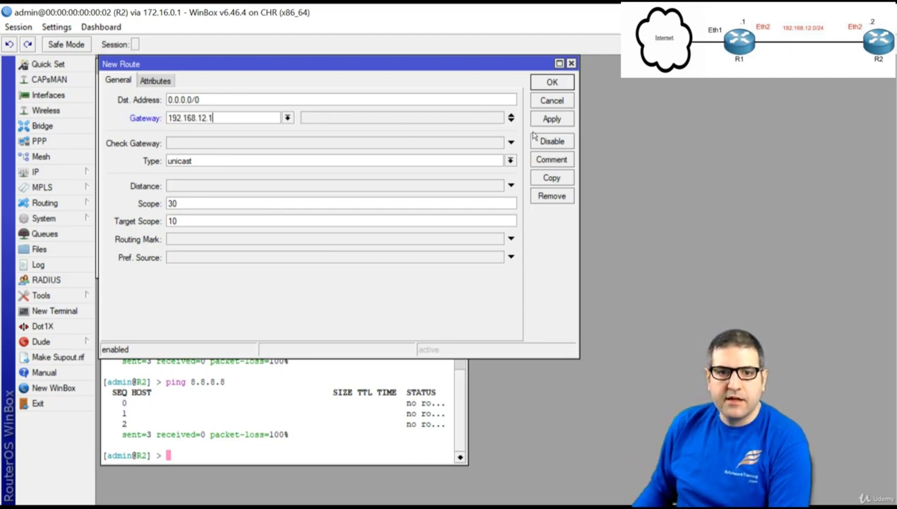
{"action": "left_click", "coordinate": [552, 118]}
{"action": "left_click", "coordinate": [553, 82]}
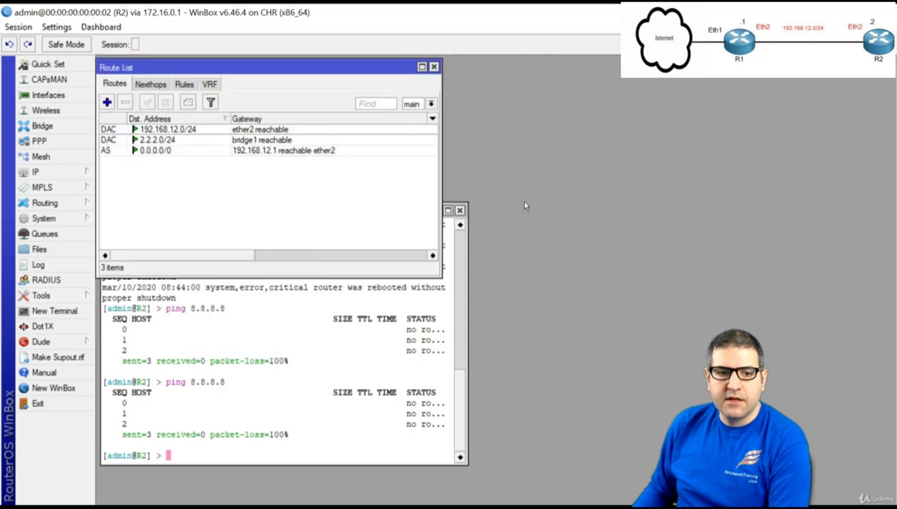
Step: Rerun ping 8.8.8.8 successfully and tick the NAT and default route checklist items
{"action": "left_click", "coordinate": [392, 428]}
{"action": "key", "text": "Up"}
{"action": "key", "text": "Return"}
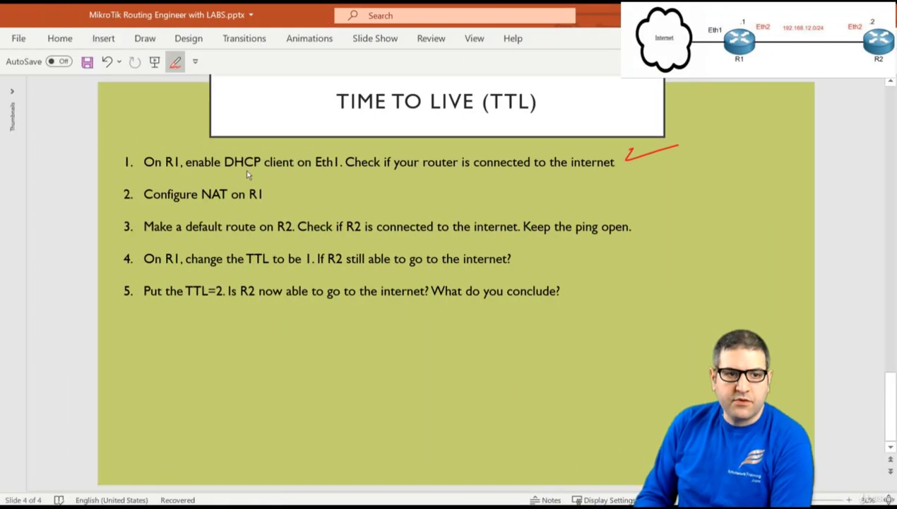
{"action": "left_click_drag", "start_coordinate": [268, 197], "coordinate": [316, 183]}
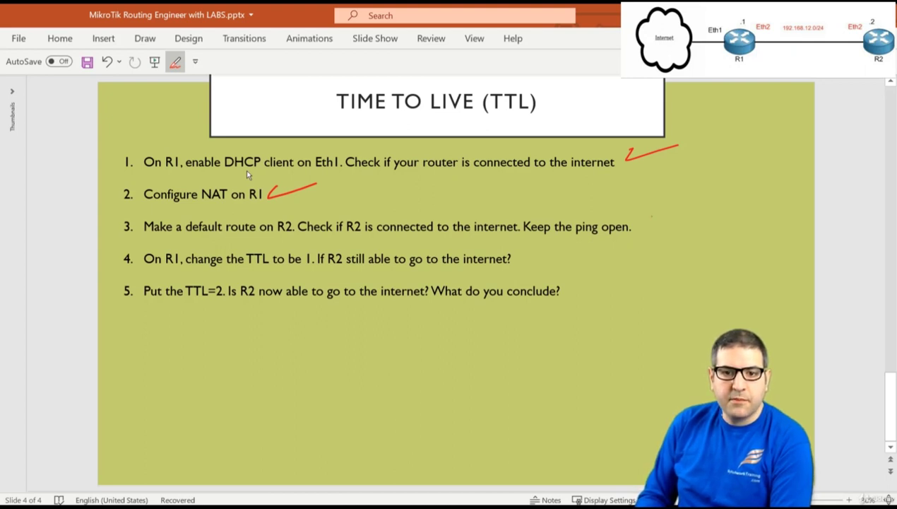
{"action": "left_click_drag", "start_coordinate": [634, 233], "coordinate": [697, 219]}
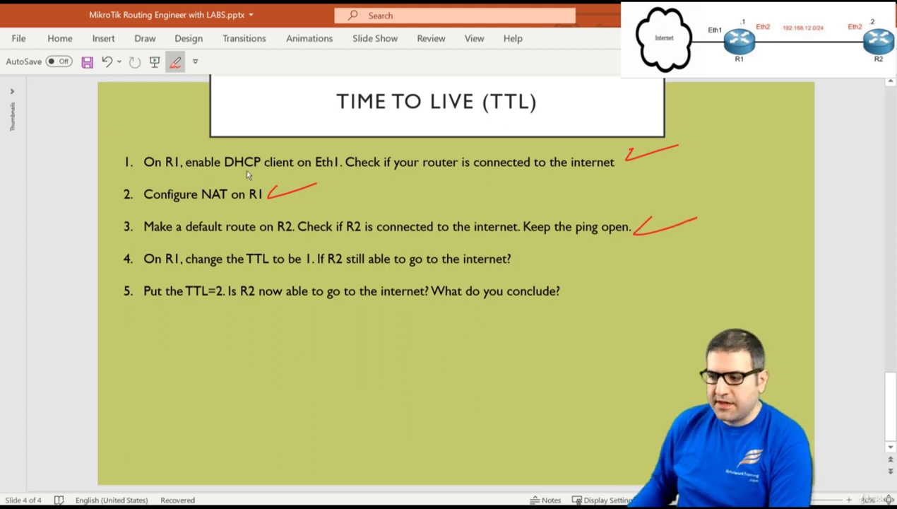
Step: Run ping 8.8.8.8 in a new R2 terminal, then switch to OneNote's TTL page
{"action": "key", "text": "alt+Tab"}
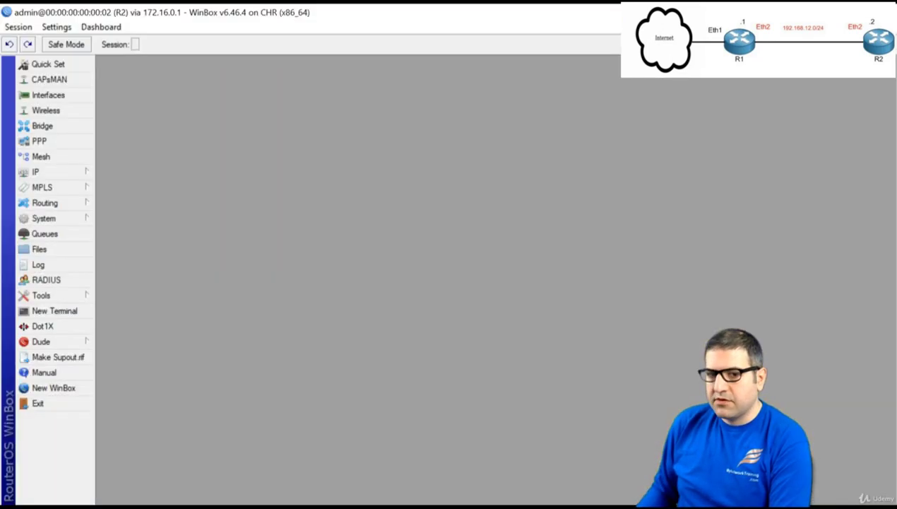
{"action": "left_click", "coordinate": [56, 305]}
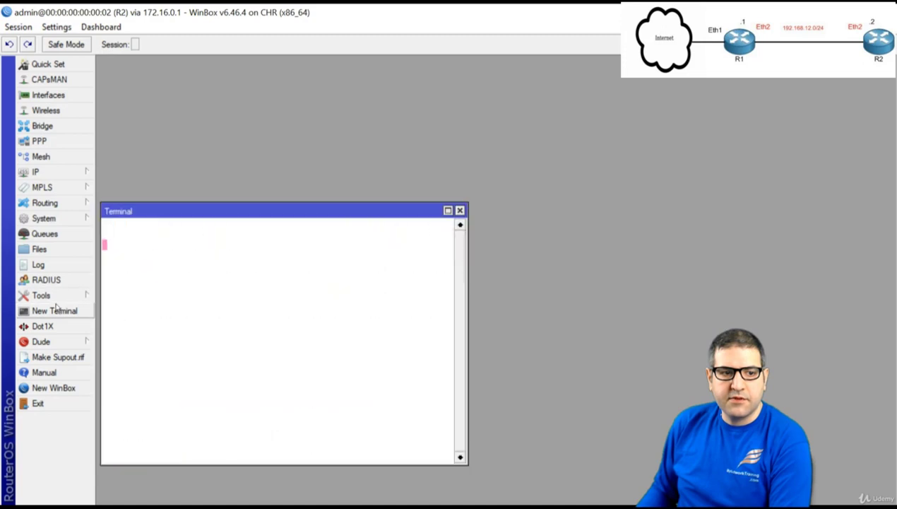
{"action": "type", "text": "ping 8.8.8.8"}
{"action": "key", "text": "Return"}
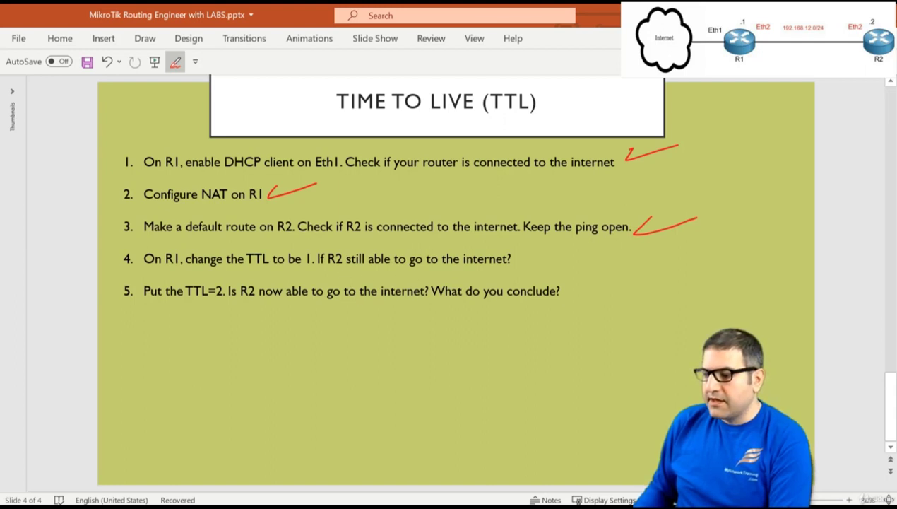
{"action": "key", "text": "alt+Tab"}
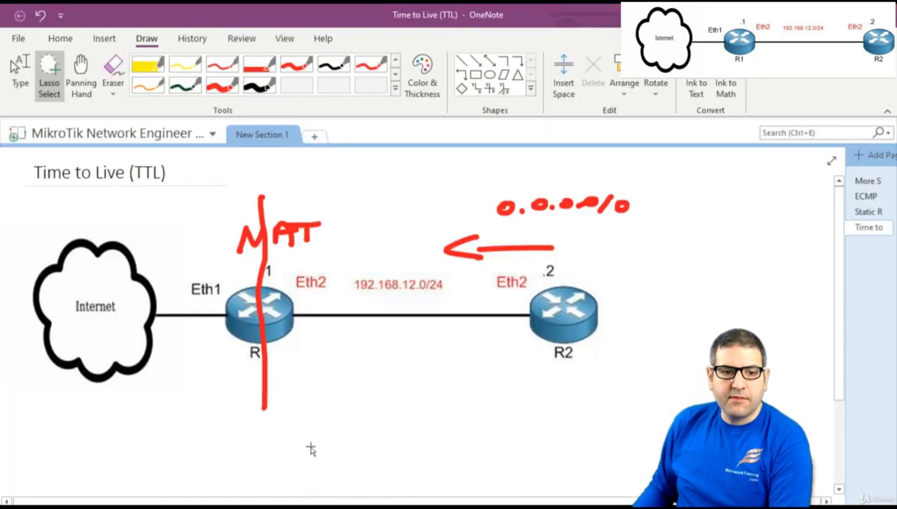
Step: Delete the red NAT ink, its vertical line, and the red dash above R1
{"action": "mouse_move", "coordinate": [311, 446]}
{"action": "left_mouse_down"}
{"action": "mouse_move", "coordinate": [310, 250]}
{"action": "mouse_move", "coordinate": [217, 297]}
{"action": "mouse_move", "coordinate": [286, 437]}
{"action": "left_mouse_up"}
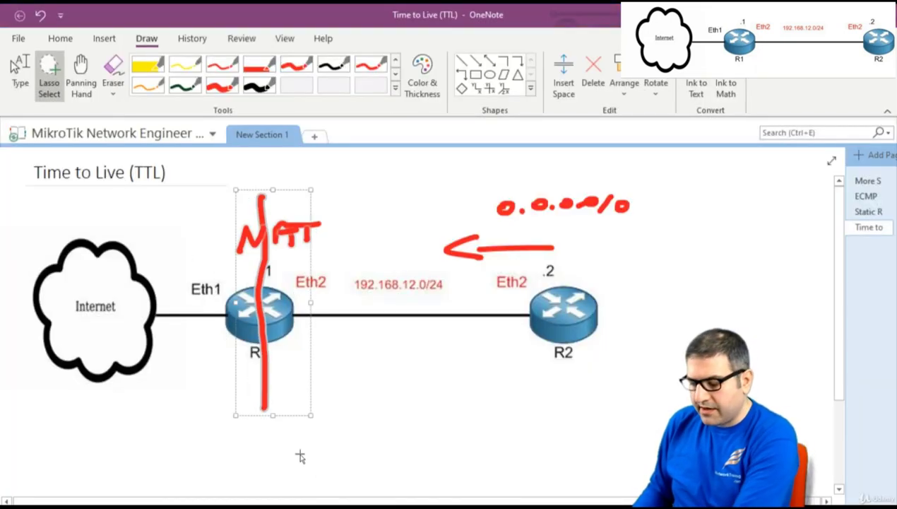
{"action": "key", "text": "Delete"}
{"action": "mouse_move", "coordinate": [336, 267]}
{"action": "left_mouse_down"}
{"action": "mouse_move", "coordinate": [272, 218]}
{"action": "mouse_move", "coordinate": [266, 260]}
{"action": "mouse_move", "coordinate": [300, 209]}
{"action": "mouse_move", "coordinate": [290, 257]}
{"action": "left_mouse_up"}
{"action": "key", "text": "Delete"}
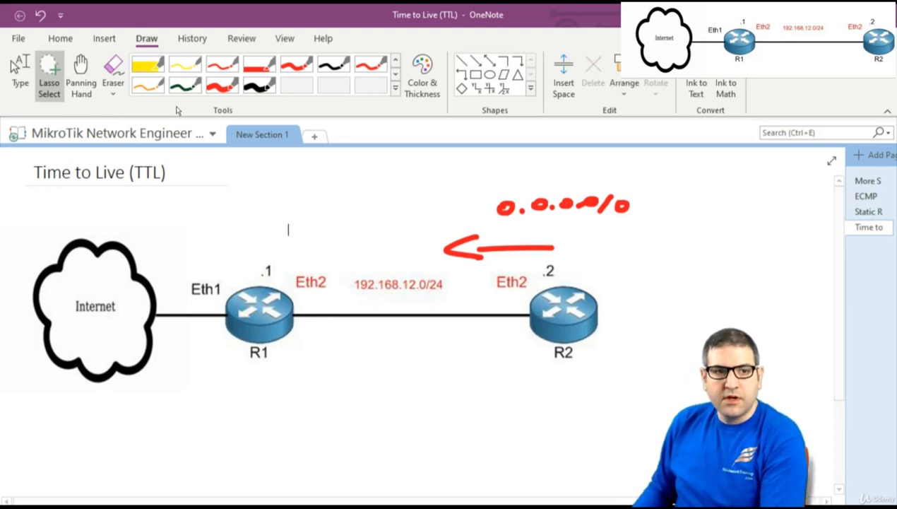
Step: Draw a red hooked mark above R1 with the red pen, then stop inking
{"action": "left_click", "coordinate": [224, 86]}
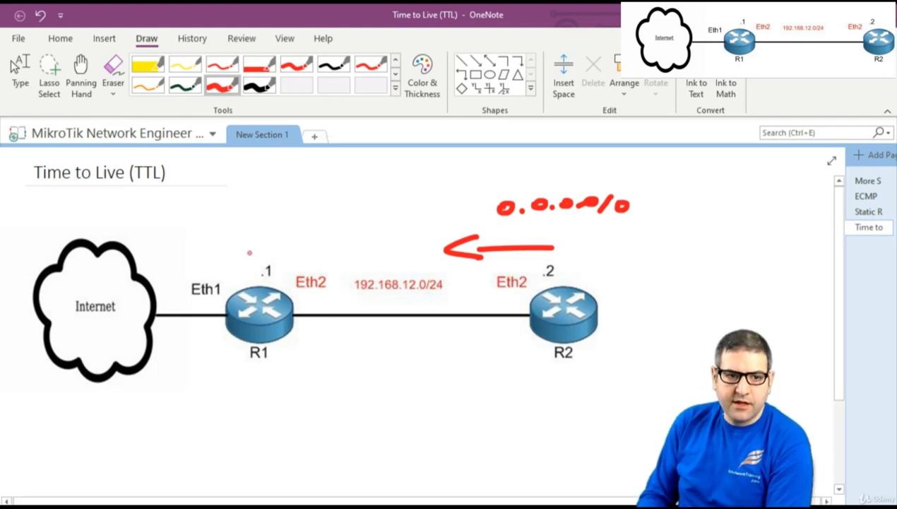
{"action": "left_click_drag", "start_coordinate": [248, 226], "coordinate": [241, 253]}
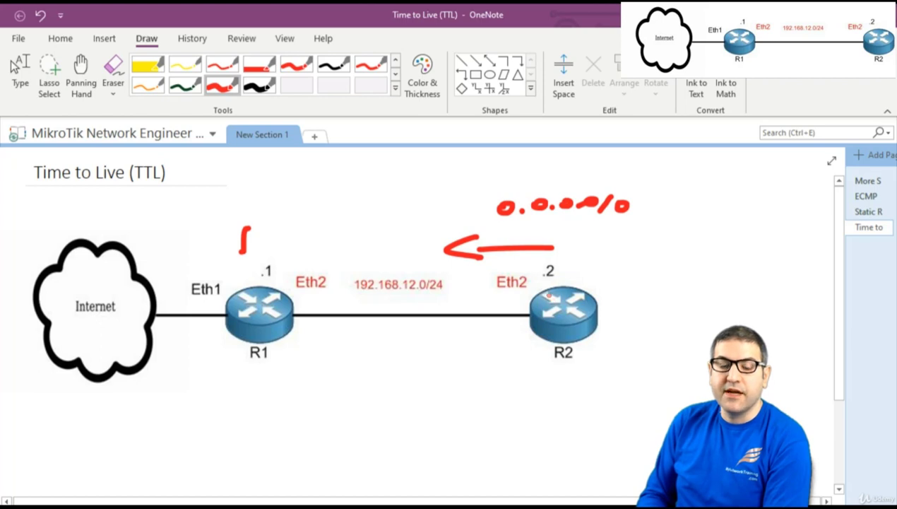
{"action": "left_click", "coordinate": [20, 71]}
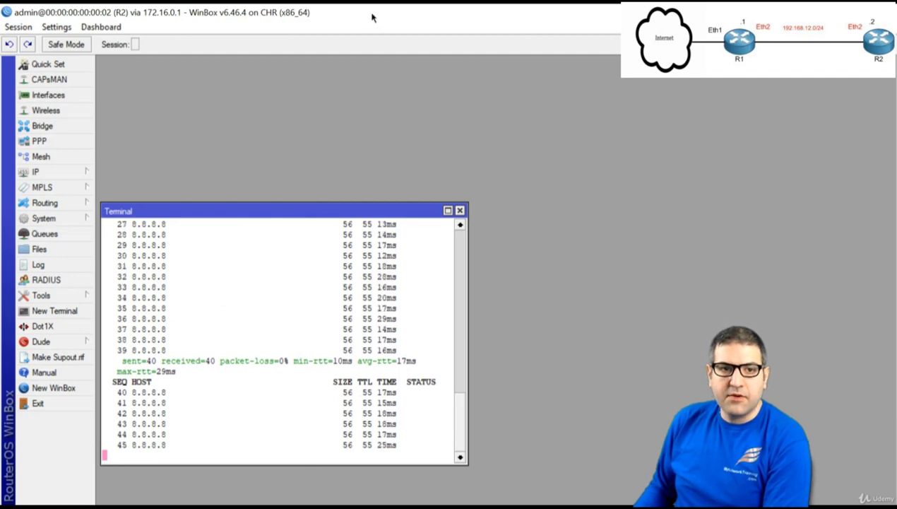
Step: Restore both WinBox windows, placing R2's ping terminal beside R1's NAT list
{"action": "double_click", "coordinate": [369, 16]}
{"action": "left_click_drag", "start_coordinate": [347, 16], "coordinate": [773, 21]}
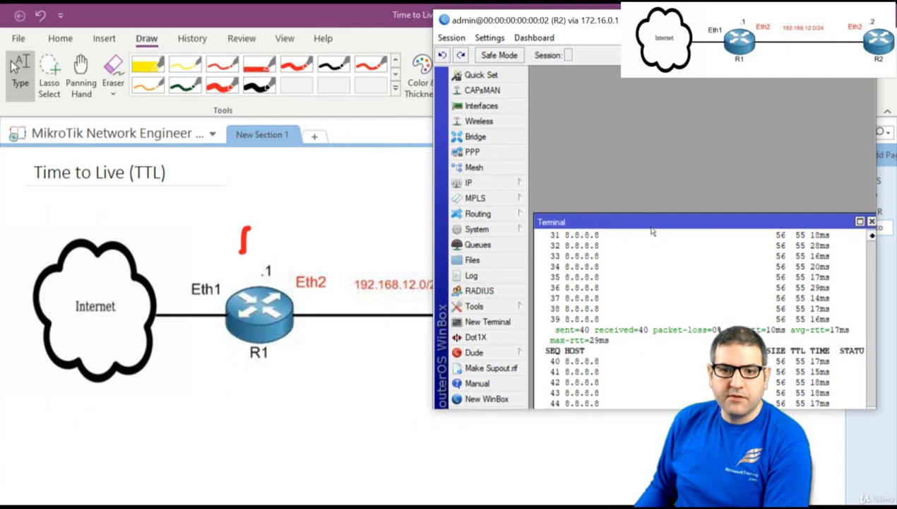
{"action": "left_click_drag", "start_coordinate": [649, 218], "coordinate": [652, 113]}
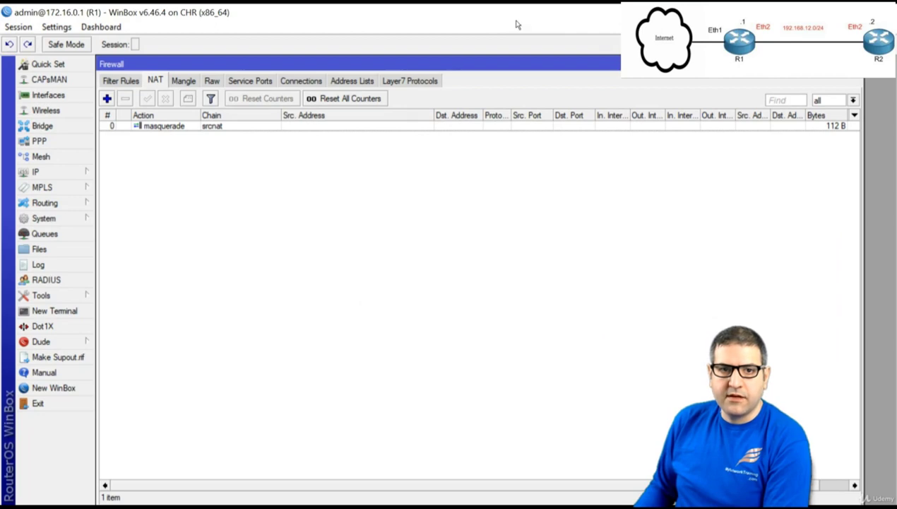
{"action": "double_click", "coordinate": [530, 16]}
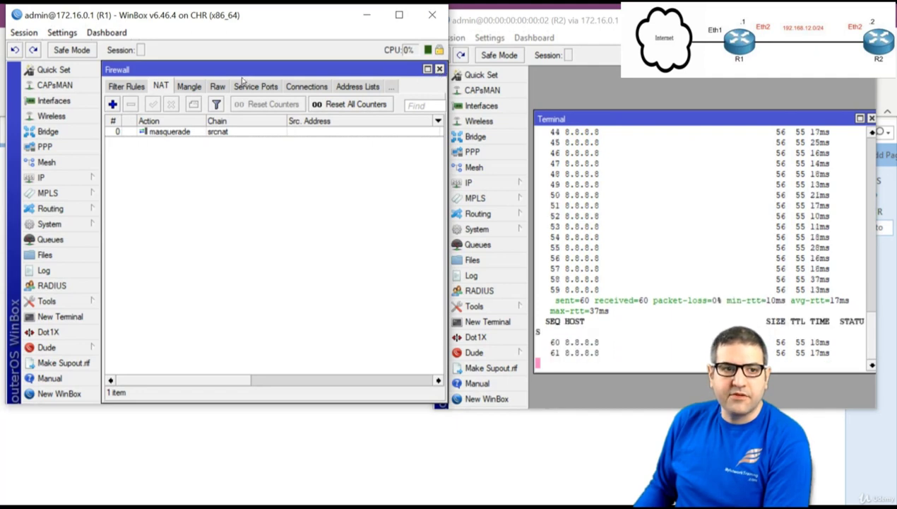
Step: Create a new mangle rule on R1 with In. Interface ether1, then switch to OneNote
{"action": "left_click", "coordinate": [189, 86]}
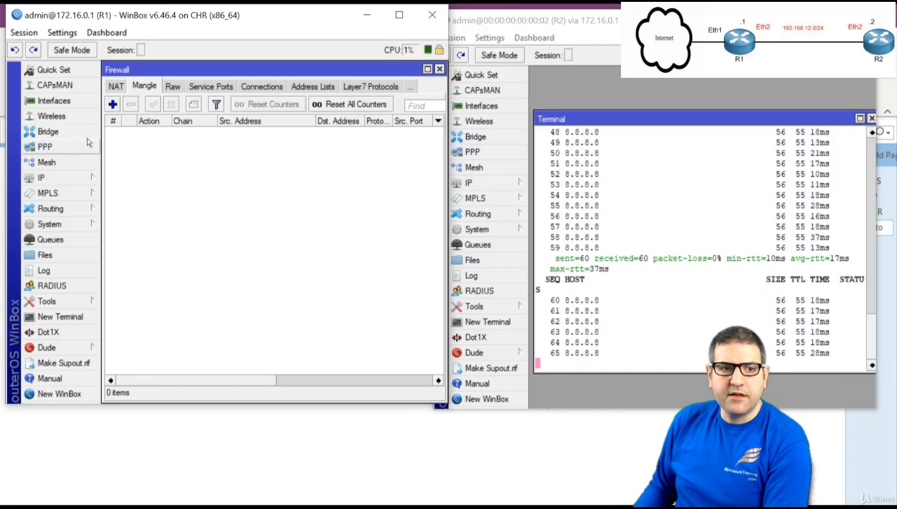
{"action": "left_click", "coordinate": [112, 104]}
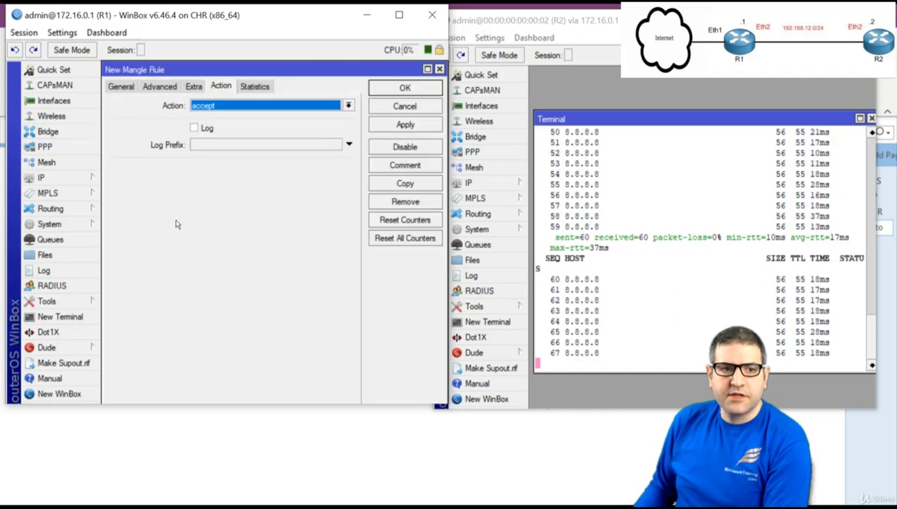
{"action": "left_click", "coordinate": [127, 86]}
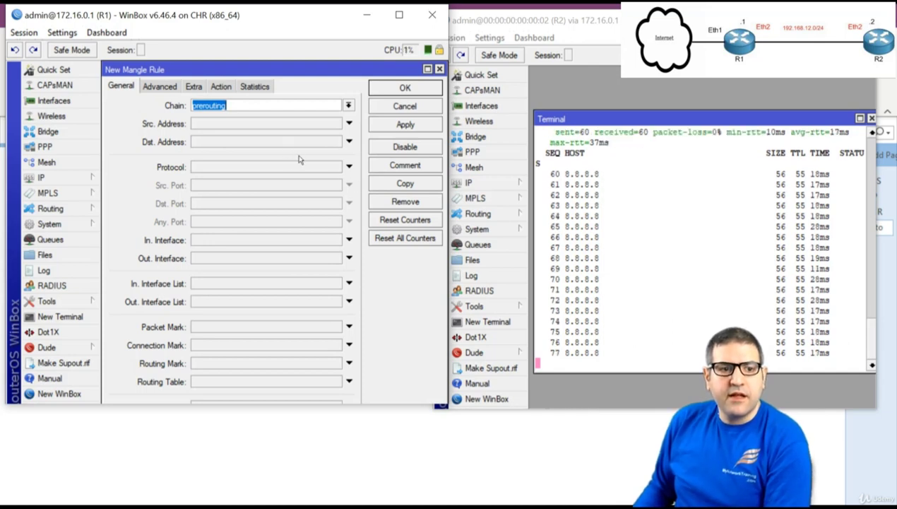
{"action": "left_click", "coordinate": [248, 241]}
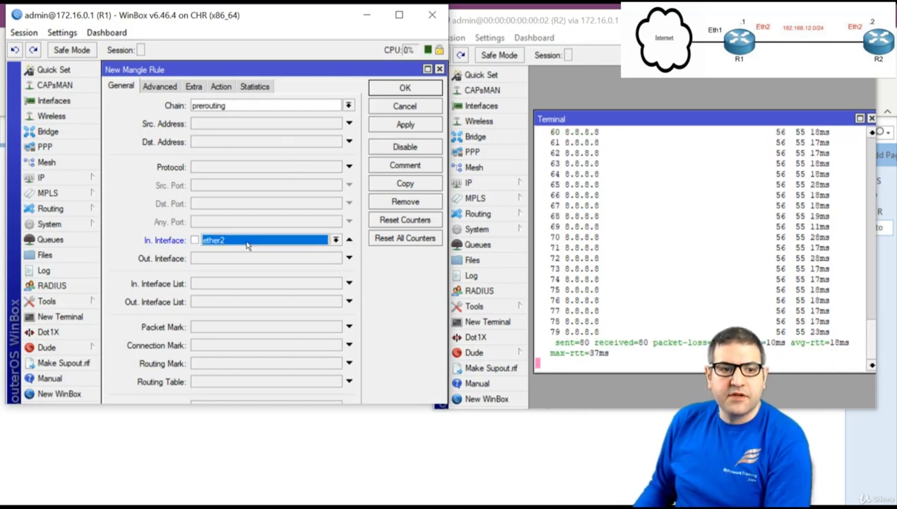
{"action": "left_click", "coordinate": [336, 241]}
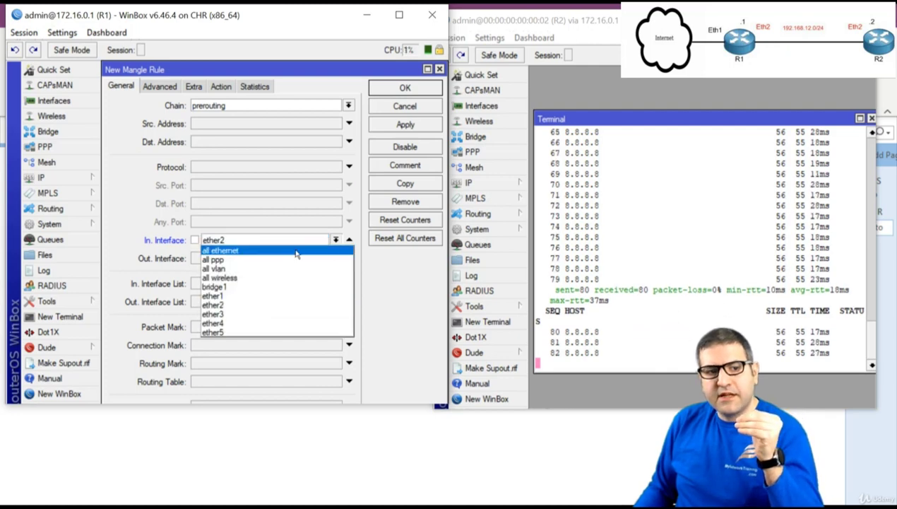
{"action": "left_click", "coordinate": [260, 296]}
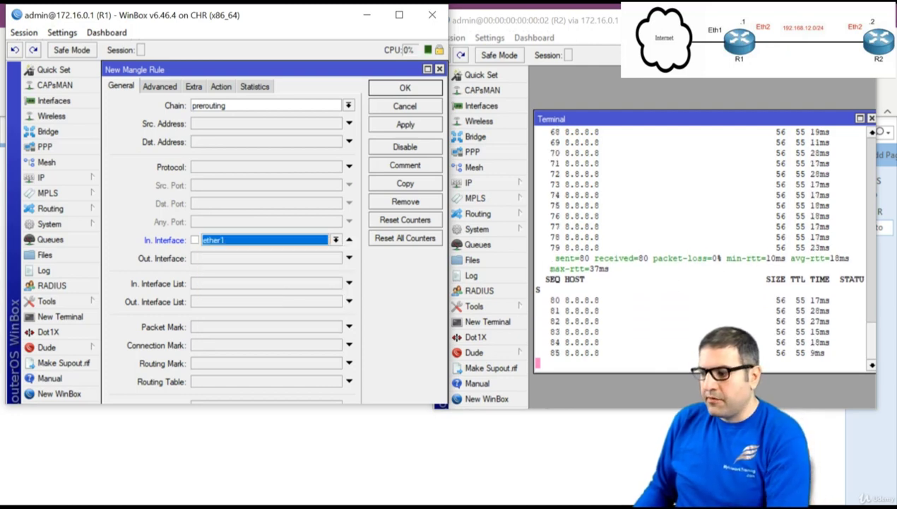
{"action": "key", "text": "alt+Tab"}
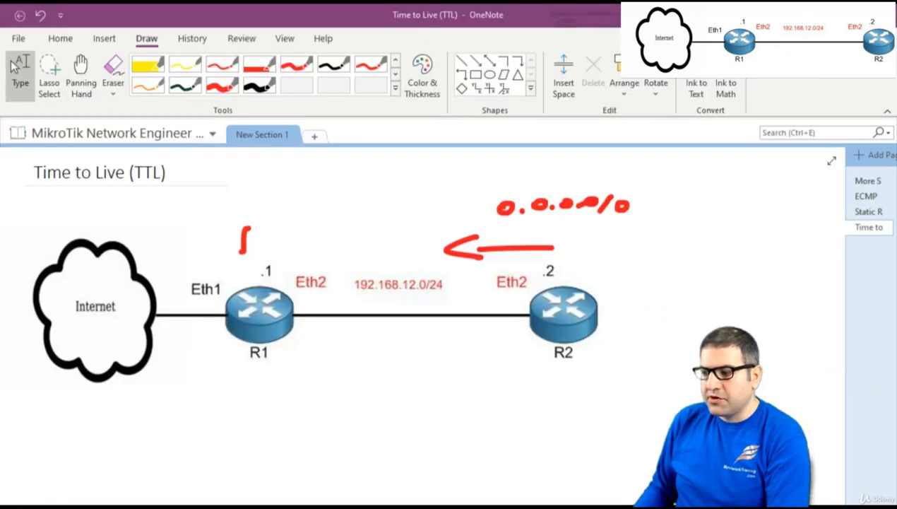
Step: Draw a red arrow pointing into R1 along the Eth1 link, then stop inking
{"action": "left_click", "coordinate": [222, 85]}
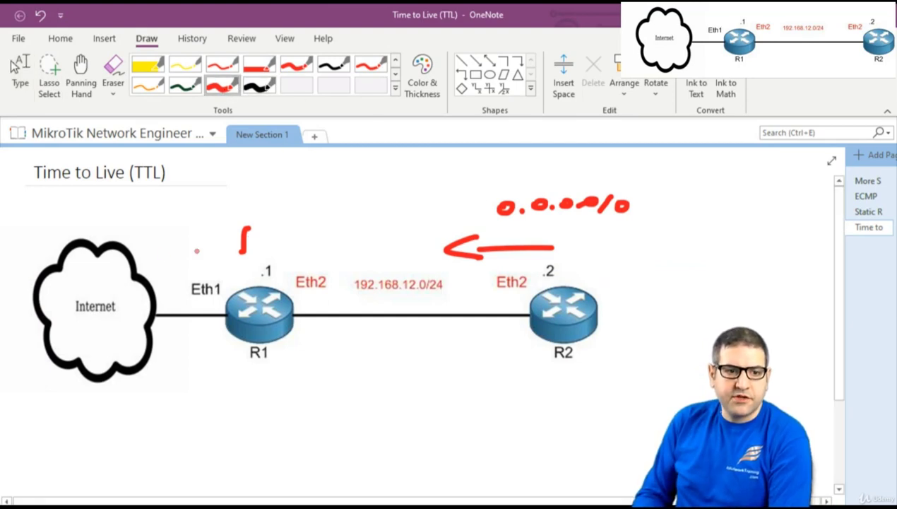
{"action": "left_click_drag", "start_coordinate": [173, 307], "coordinate": [210, 303]}
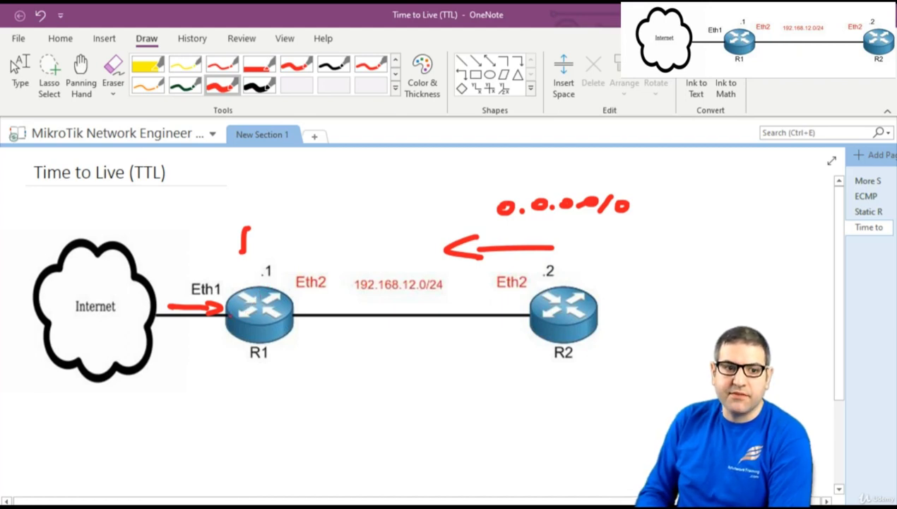
{"action": "key", "text": "Escape"}
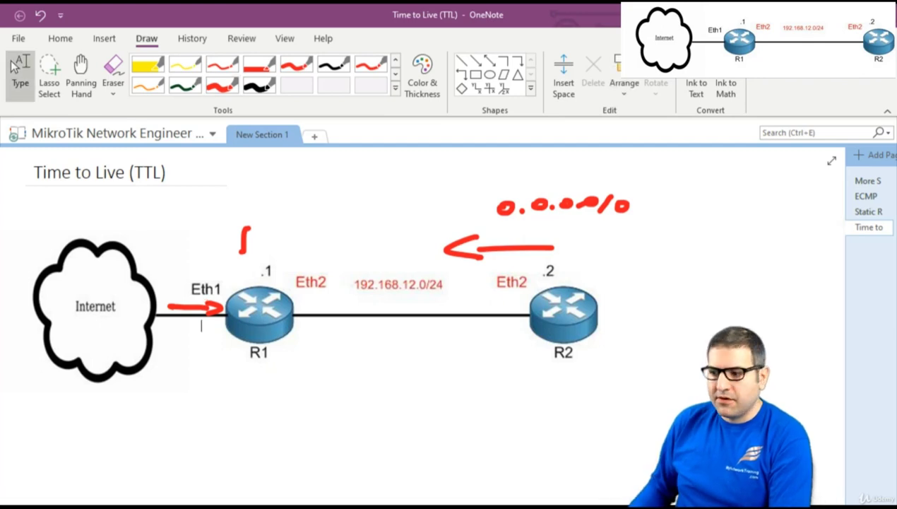
Step: Set the mangle rule's action to change TTL
{"action": "key", "text": "alt+Tab"}
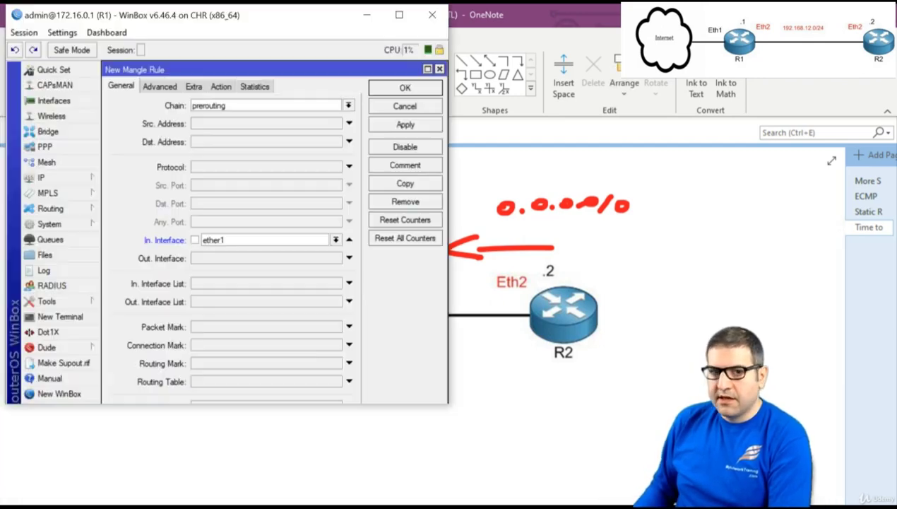
{"action": "left_click", "coordinate": [220, 86]}
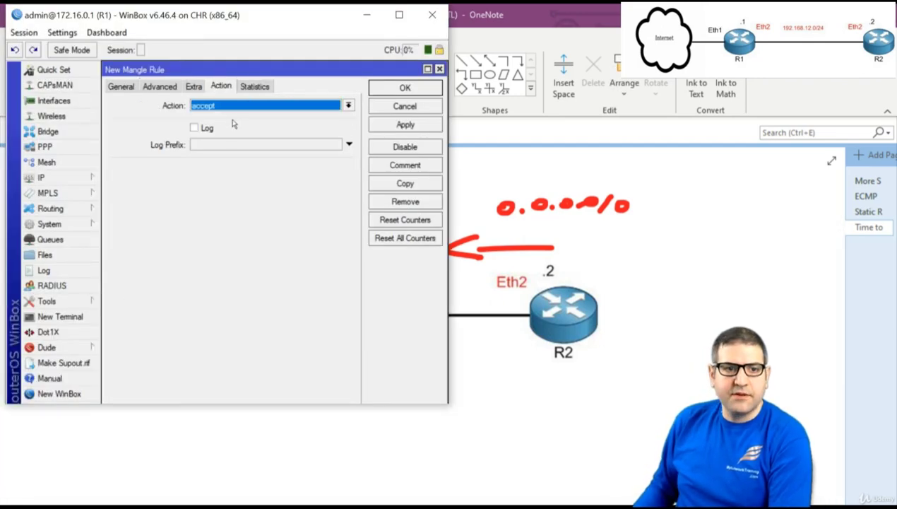
{"action": "left_click", "coordinate": [239, 106]}
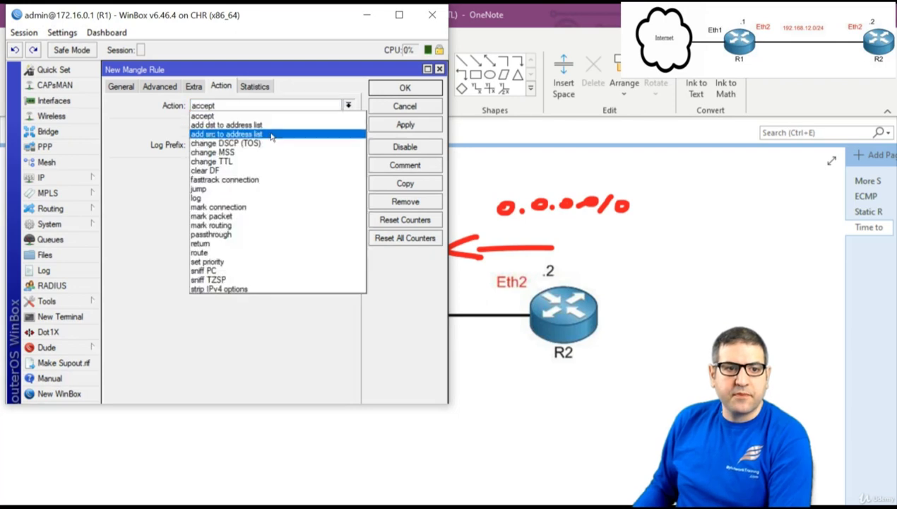
{"action": "left_click", "coordinate": [266, 162]}
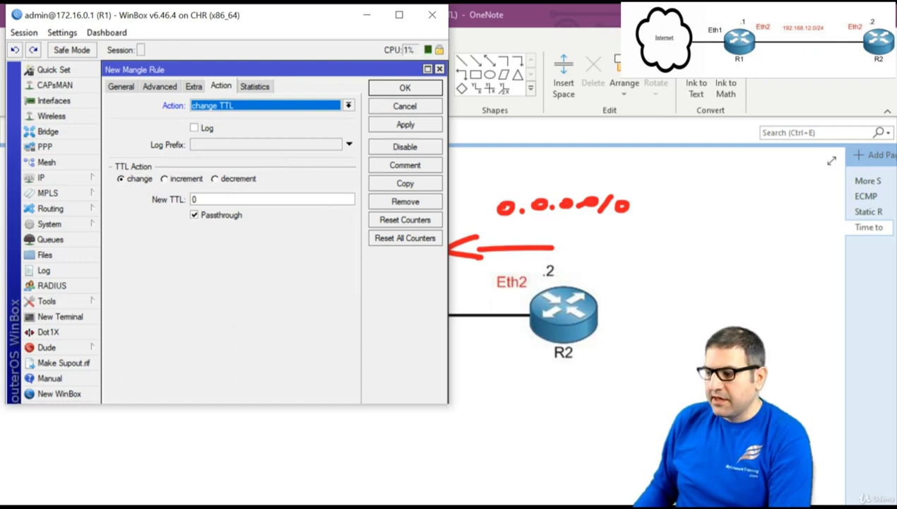
Step: After checking R2's ping, set New TTL to 1 and apply the rule
{"action": "key", "text": "alt+Tab"}
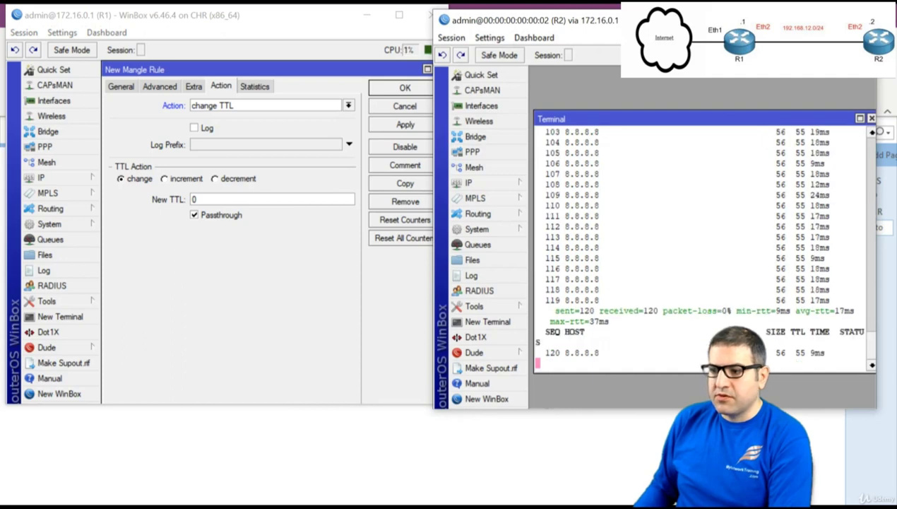
{"action": "left_click", "coordinate": [211, 199]}
{"action": "type", "text": "1"}
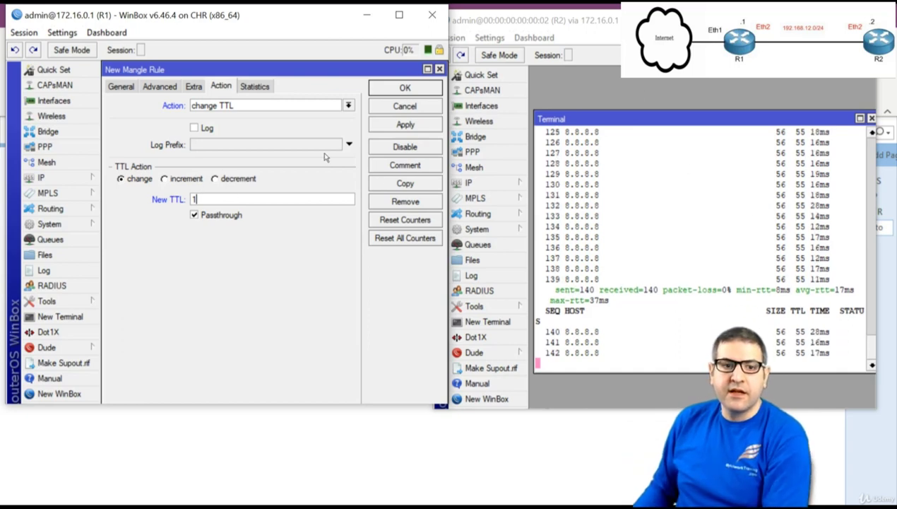
{"action": "left_click", "coordinate": [398, 124]}
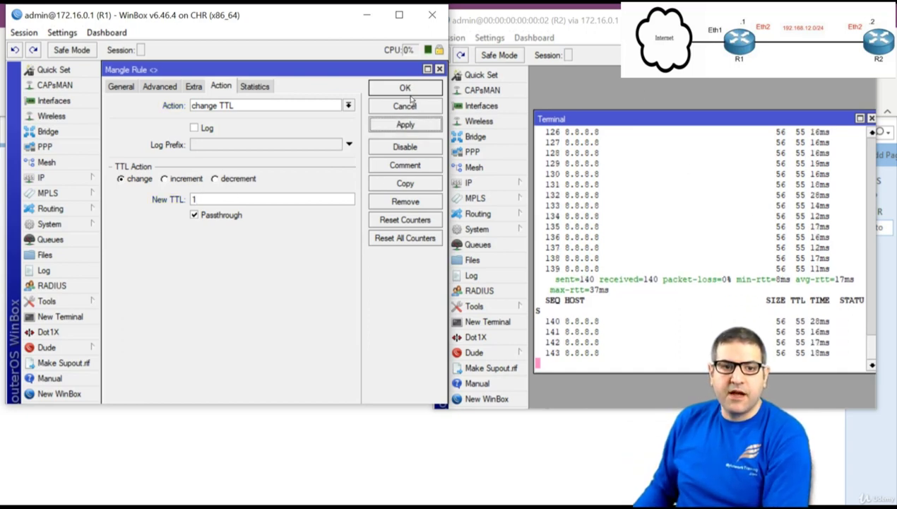
Step: Save the change-TTL rule and run ping 8.8.8.8 from a new R1 terminal
{"action": "left_click", "coordinate": [402, 91]}
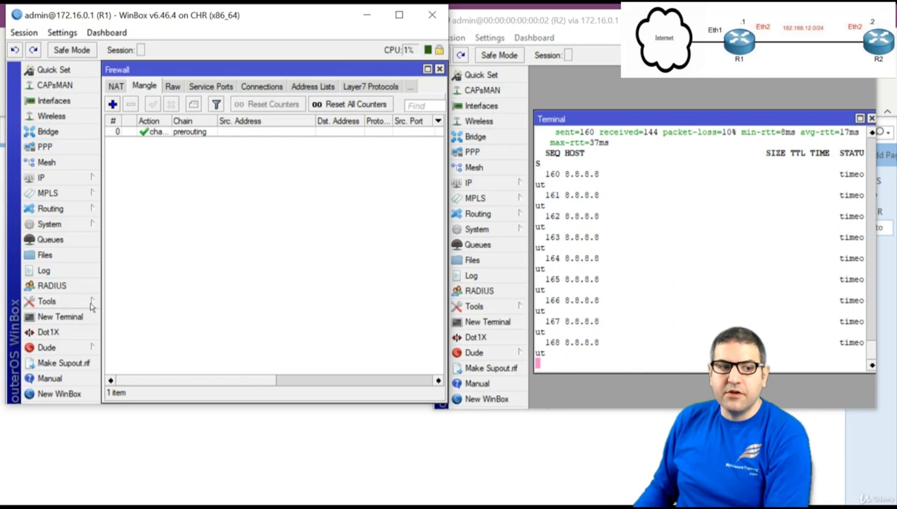
{"action": "left_click", "coordinate": [45, 317]}
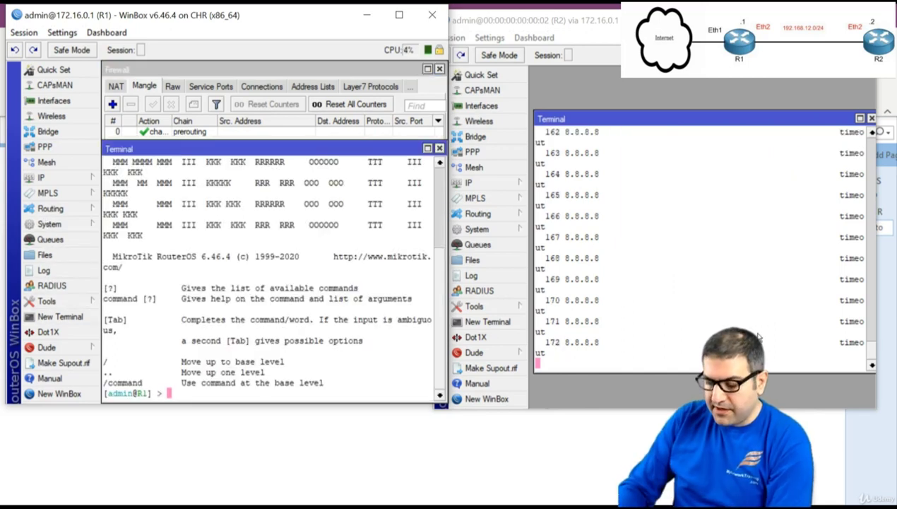
{"action": "type", "text": "ping 8.8.8.8"}
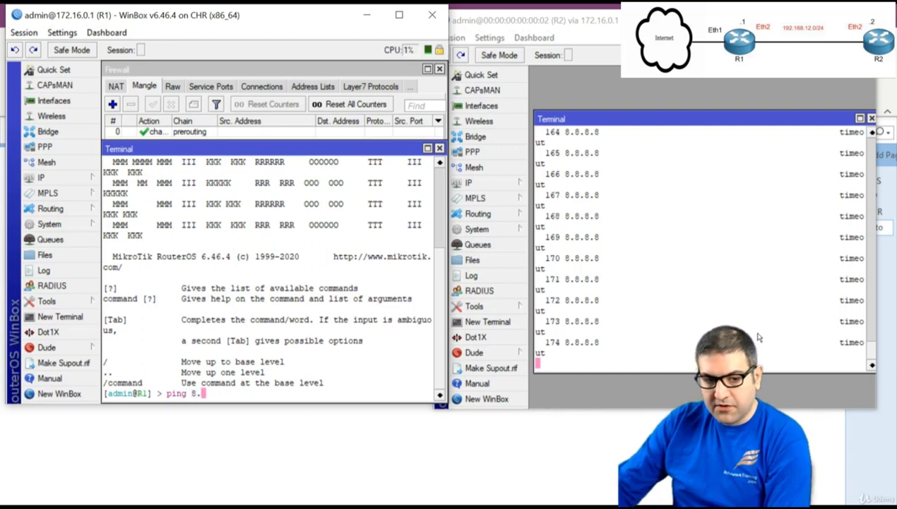
{"action": "key", "text": "Return"}
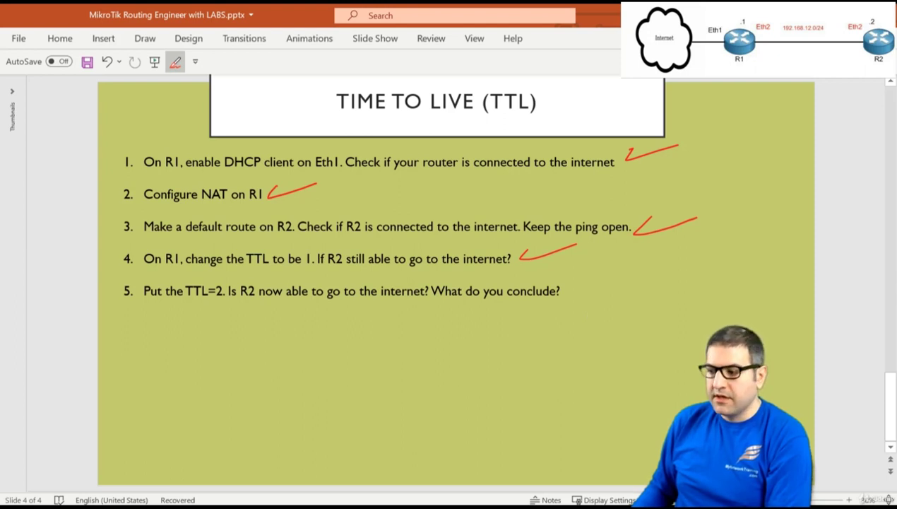
Step: Close R1's terminal and reopen mangle rule 0 for editing
{"action": "key", "text": "alt+Tab"}
{"action": "key", "text": "alt+Tab"}
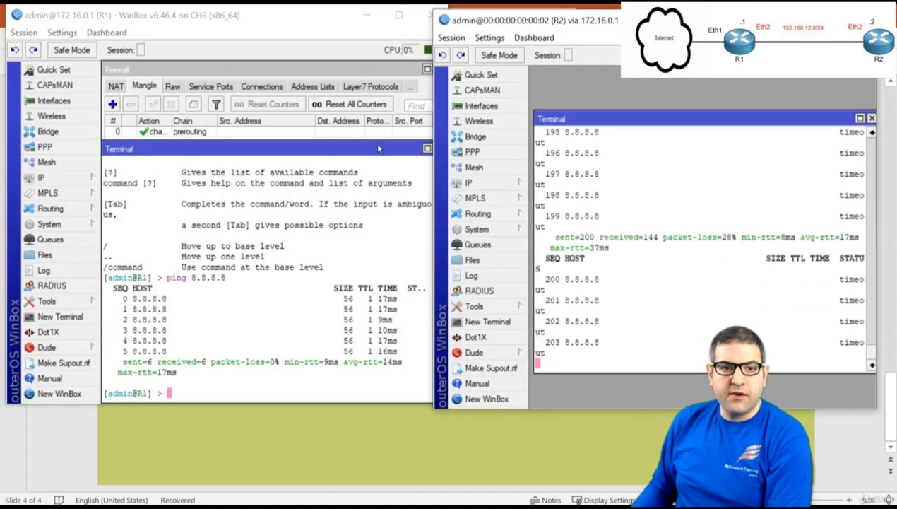
{"action": "left_click_drag", "start_coordinate": [375, 145], "coordinate": [343, 154]}
{"action": "left_click", "coordinate": [407, 159]}
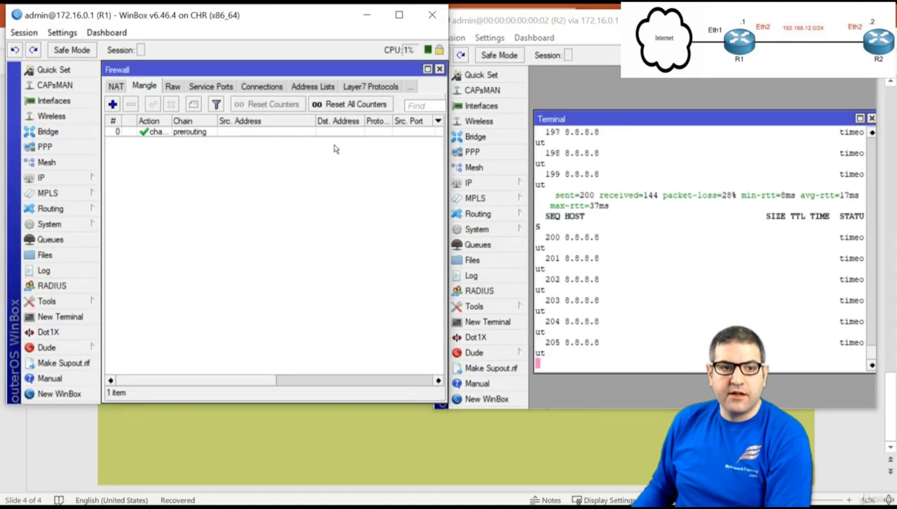
{"action": "double_click", "coordinate": [161, 135]}
Step: Change the mangle rule's New TTL from 1 to 2, apply, and save the rule
{"action": "left_click", "coordinate": [216, 200]}
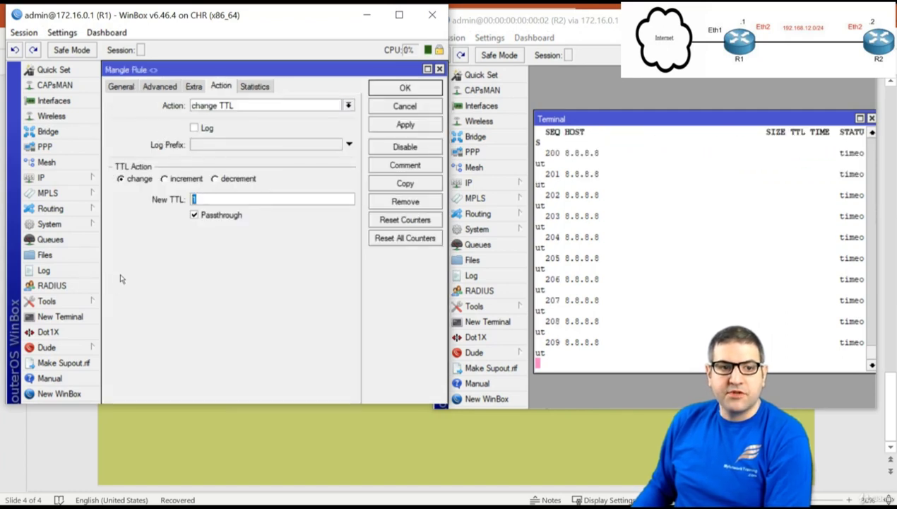
{"action": "type", "text": "2"}
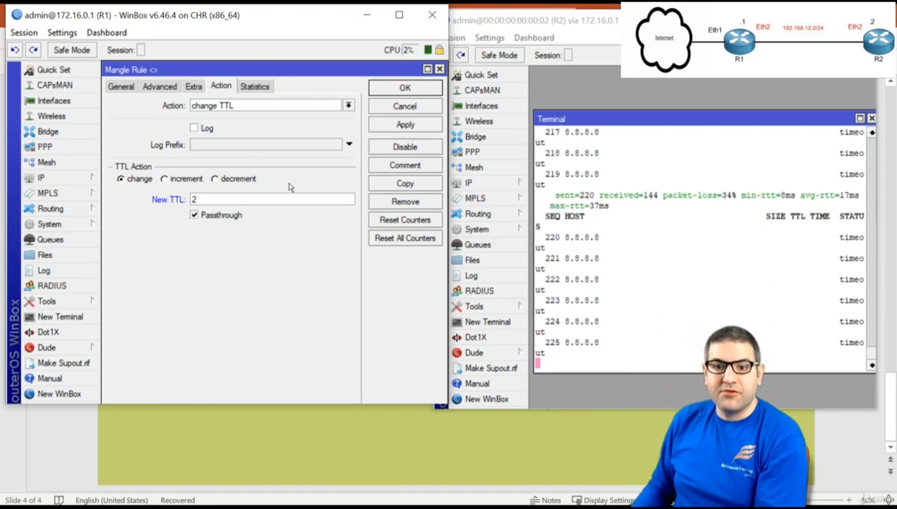
{"action": "left_click", "coordinate": [405, 126]}
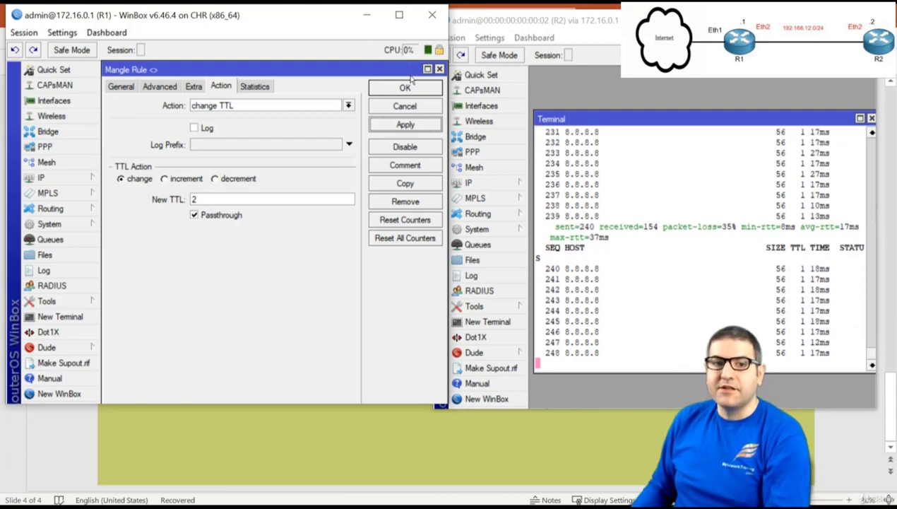
{"action": "left_click", "coordinate": [407, 97]}
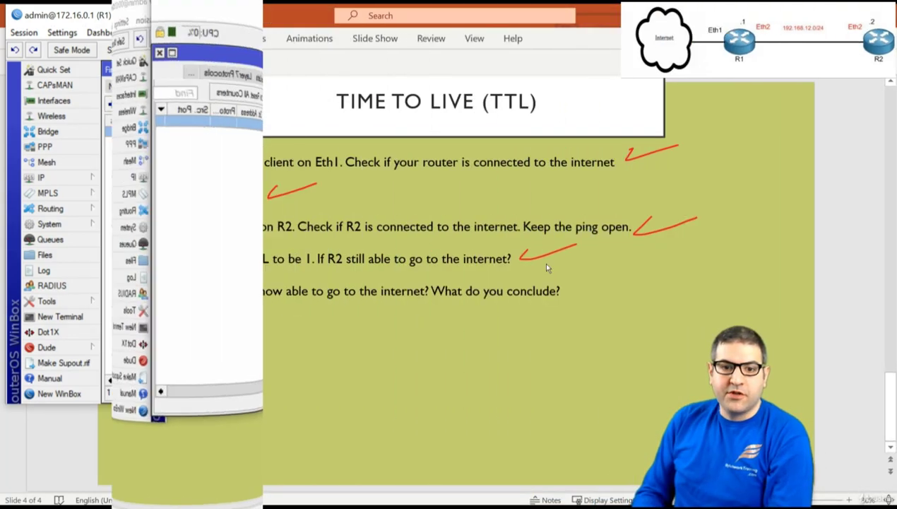
Step: Draw a red tick next to item 5 on the TTL lab checklist slide
{"action": "left_click_drag", "start_coordinate": [576, 283], "coordinate": [642, 277]}
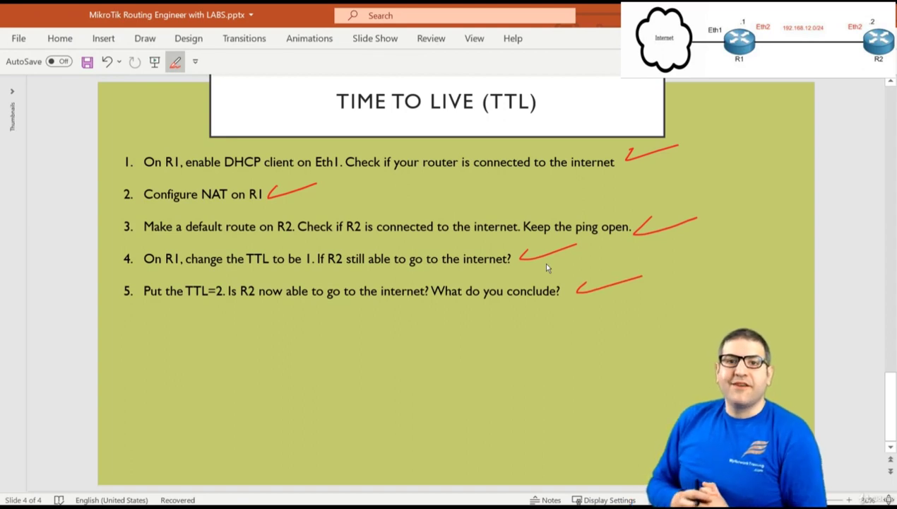